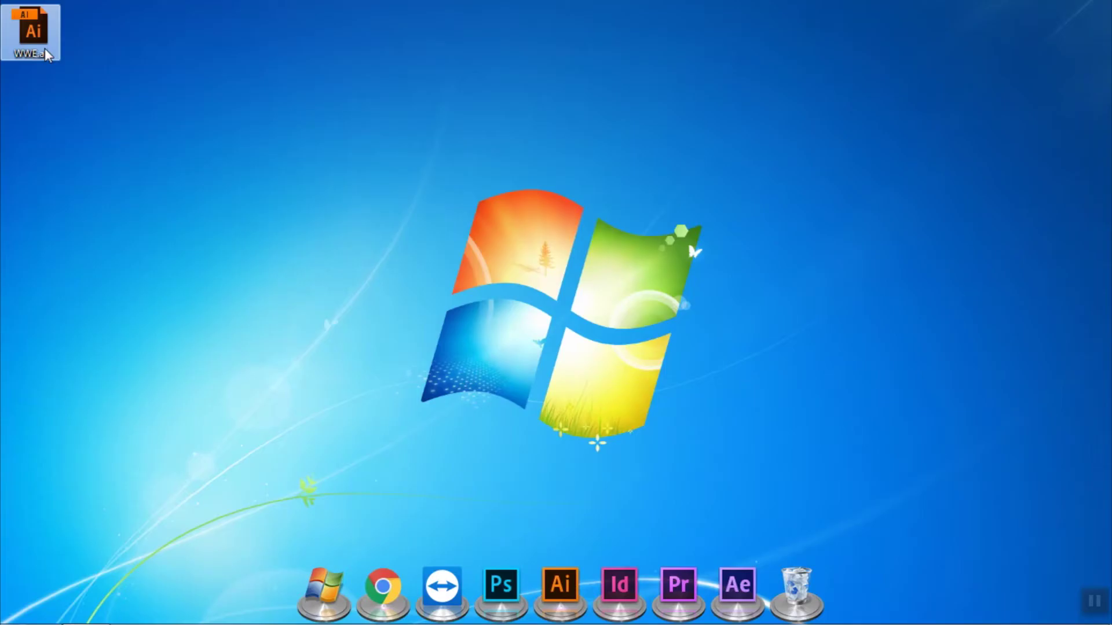
Open WWE.ai from the desktop, launching Illustrator
{"action": "double_click", "coordinate": [44, 48]}
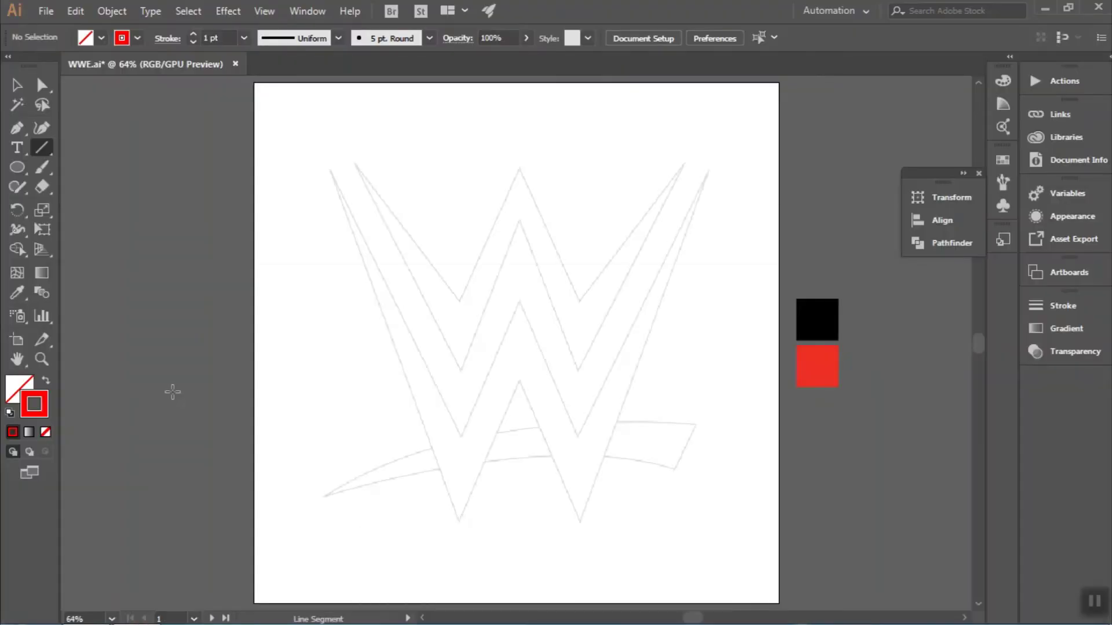
Draw an 800 px construction line at 110° with the Line Segment tool
{"action": "left_click", "coordinate": [172, 391]}
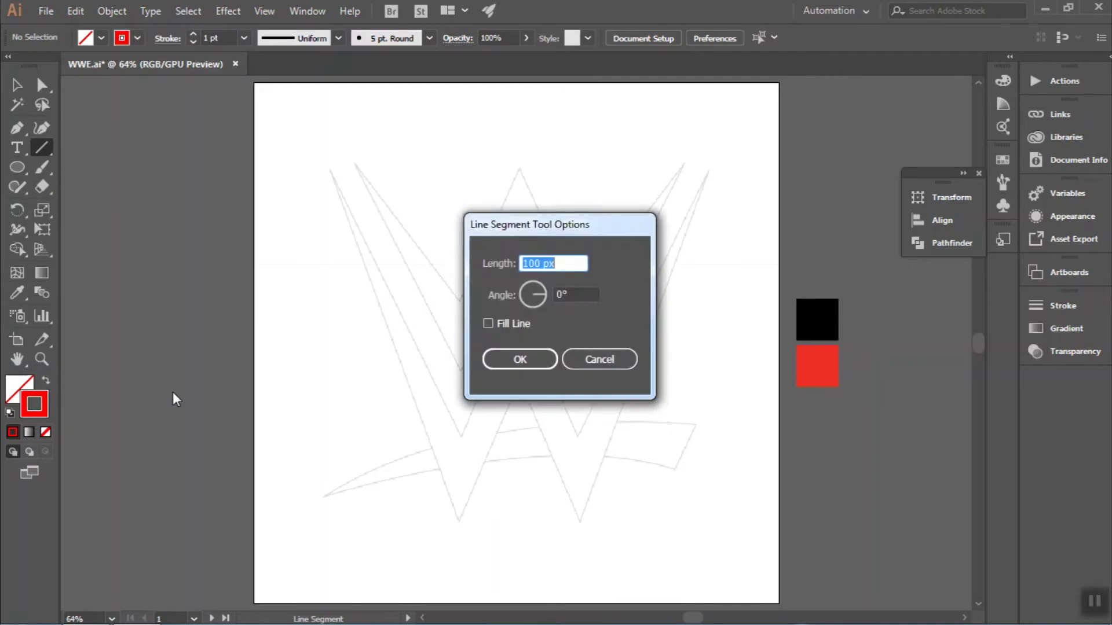
{"action": "type", "text": "800"}
{"action": "key", "text": "Tab"}
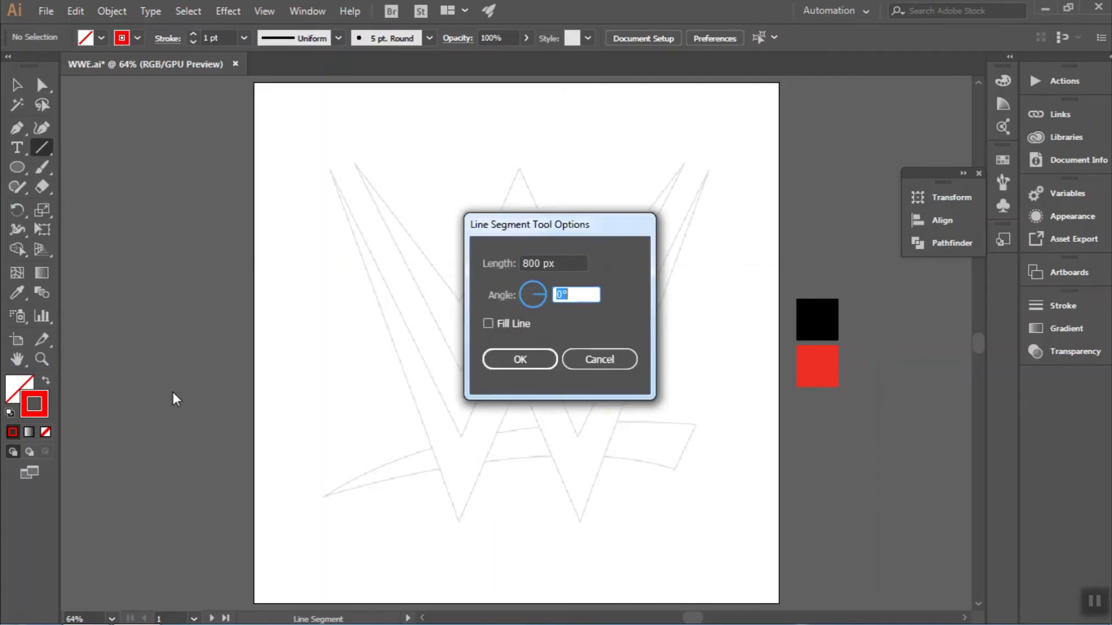
{"action": "type", "text": "110"}
{"action": "key", "text": "Return"}
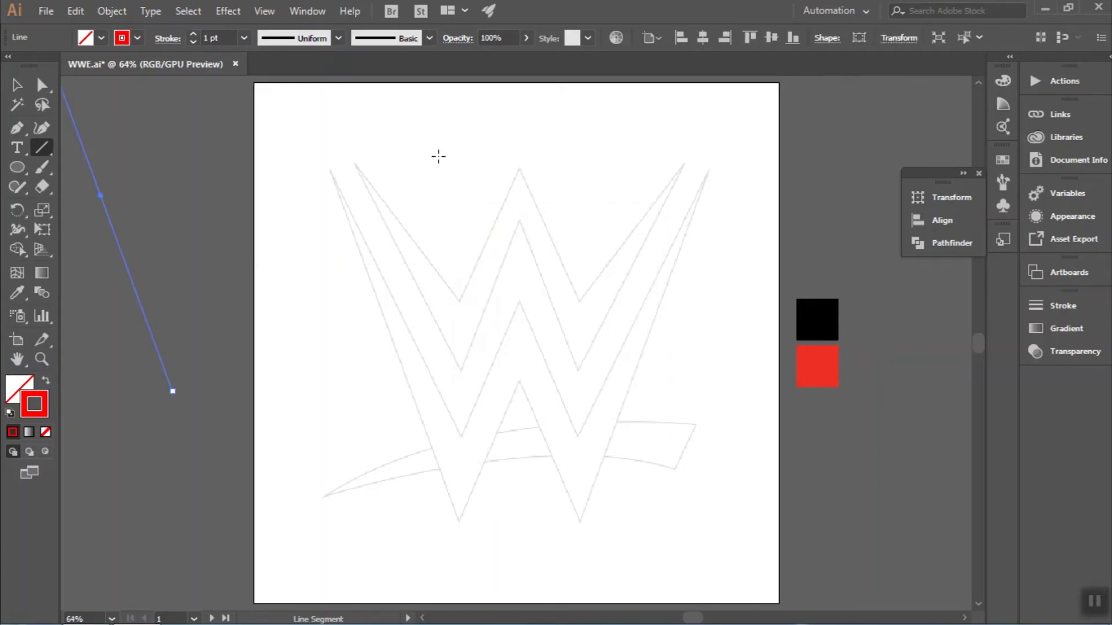
Centre the line on the artboard and zoom in on the W sketch
{"action": "left_click", "coordinate": [704, 39]}
{"action": "left_click", "coordinate": [765, 38]}
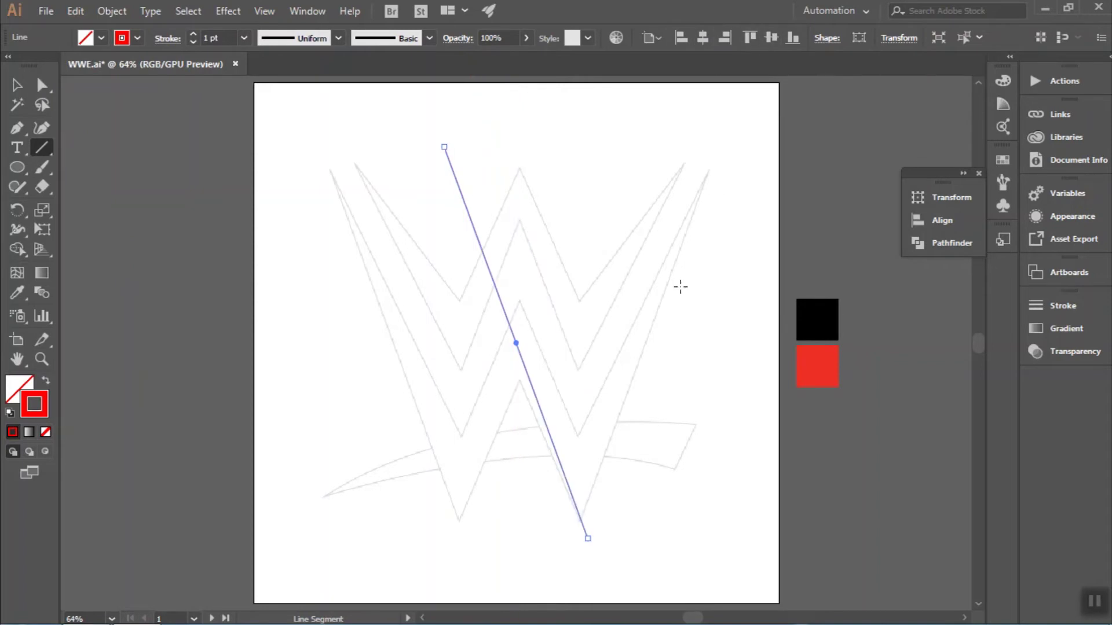
{"action": "key", "text": "z"}
{"action": "left_click", "coordinate": [418, 340]}
Move the line onto the W's outer left edge and add a copy rotated to 116°
{"action": "key", "text": "v"}
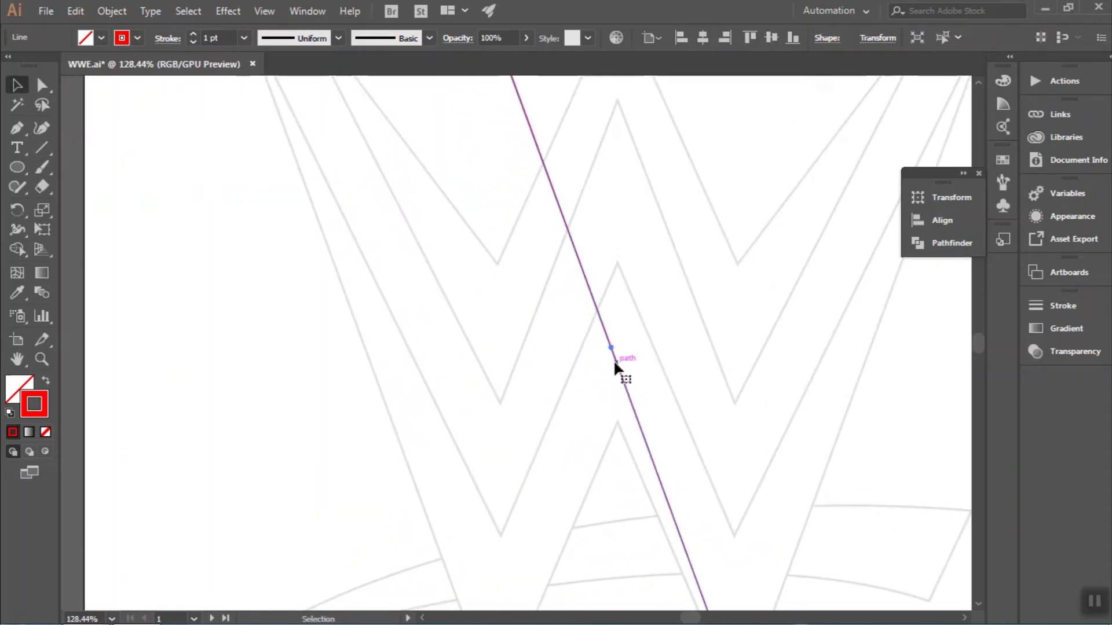
{"action": "left_click_drag", "start_coordinate": [613, 359], "coordinate": [373, 367]}
{"action": "left_click", "coordinate": [513, 382]}
{"action": "left_click_drag", "start_coordinate": [394, 427], "coordinate": [434, 417]}
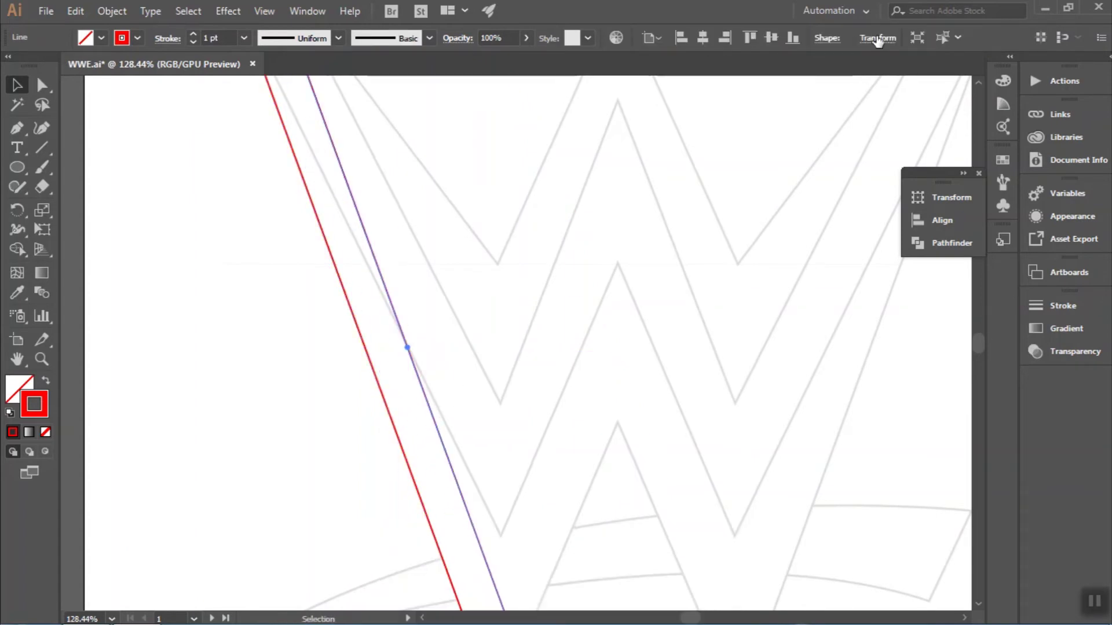
{"action": "left_click", "coordinate": [877, 38]}
{"action": "left_click", "coordinate": [770, 107]}
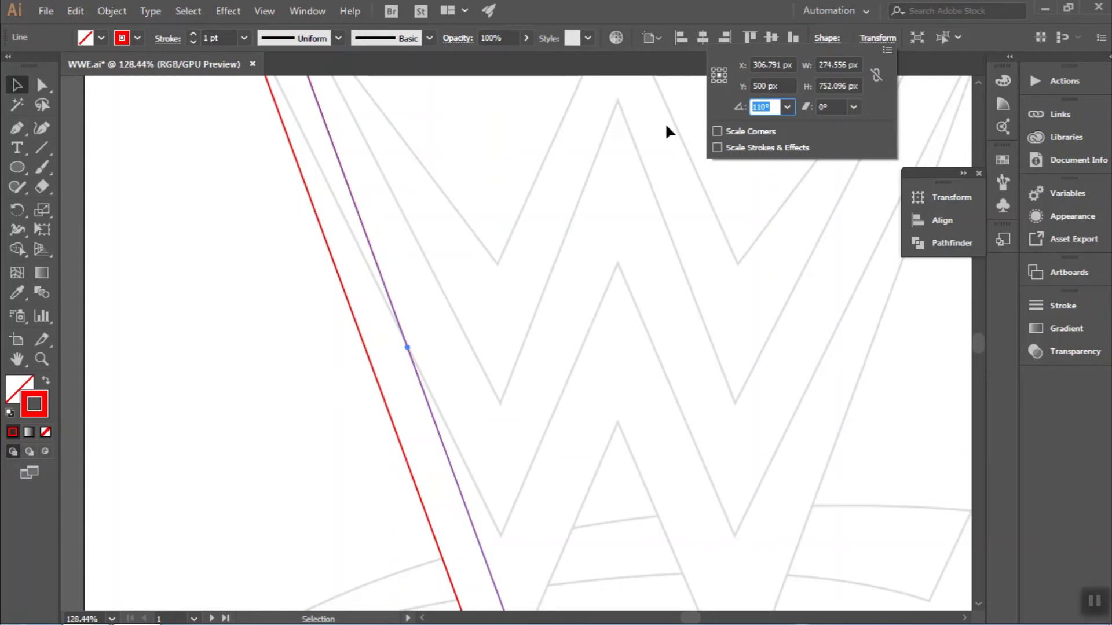
{"action": "type", "text": "116"}
{"action": "key", "text": "Return"}
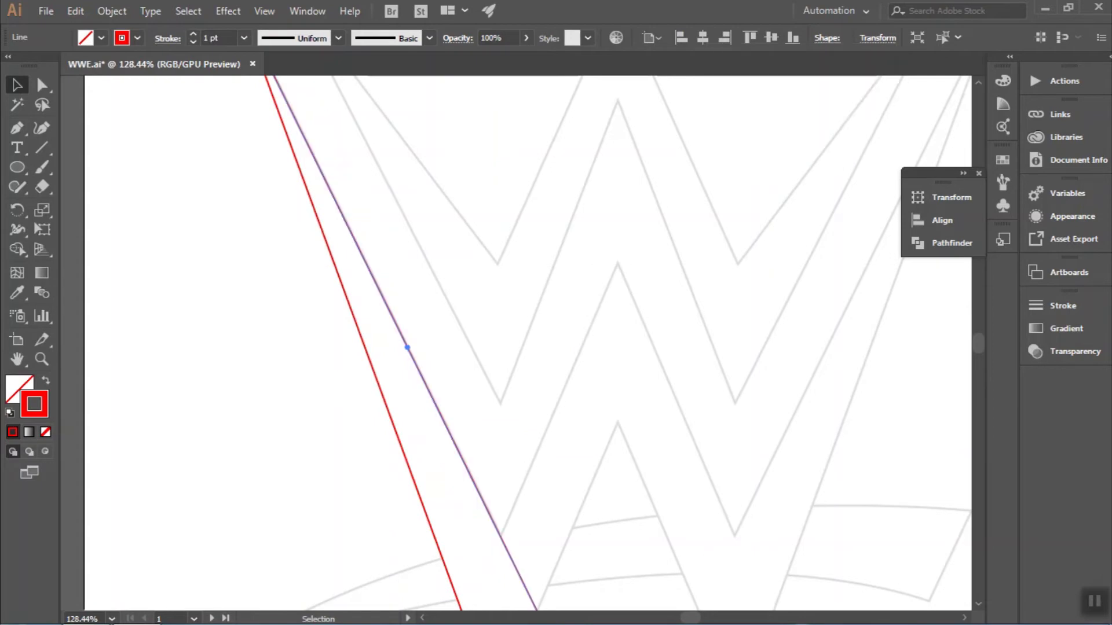
Add another copy further right at 117°, lined up with a W stroke edge
{"action": "left_click", "coordinate": [581, 371]}
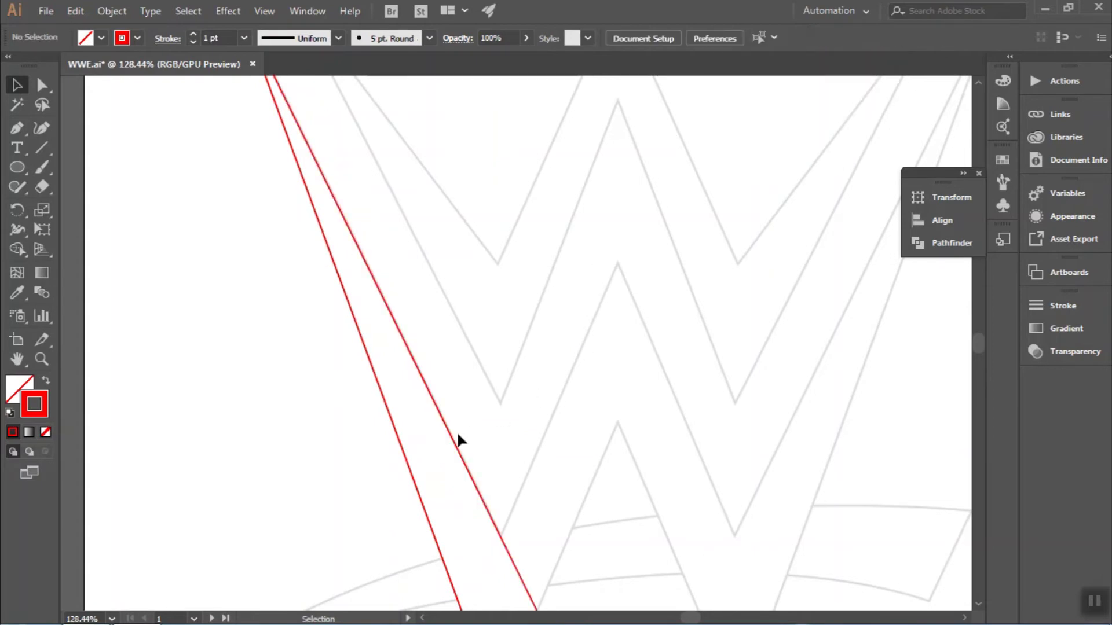
{"action": "left_click_drag", "start_coordinate": [454, 439], "coordinate": [503, 433]}
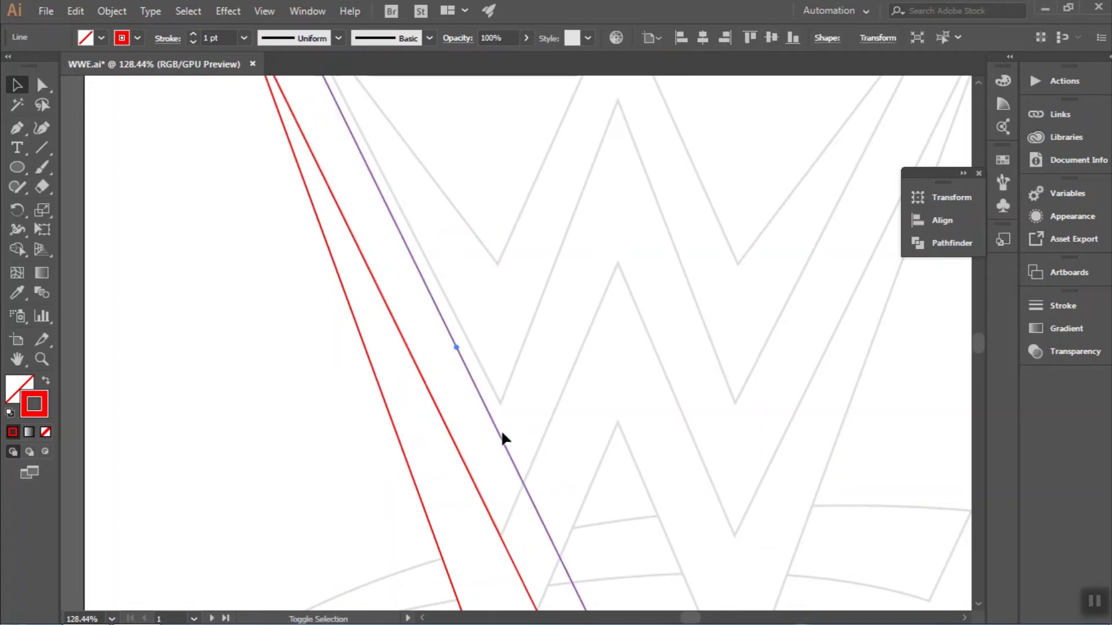
{"action": "left_click", "coordinate": [878, 38]}
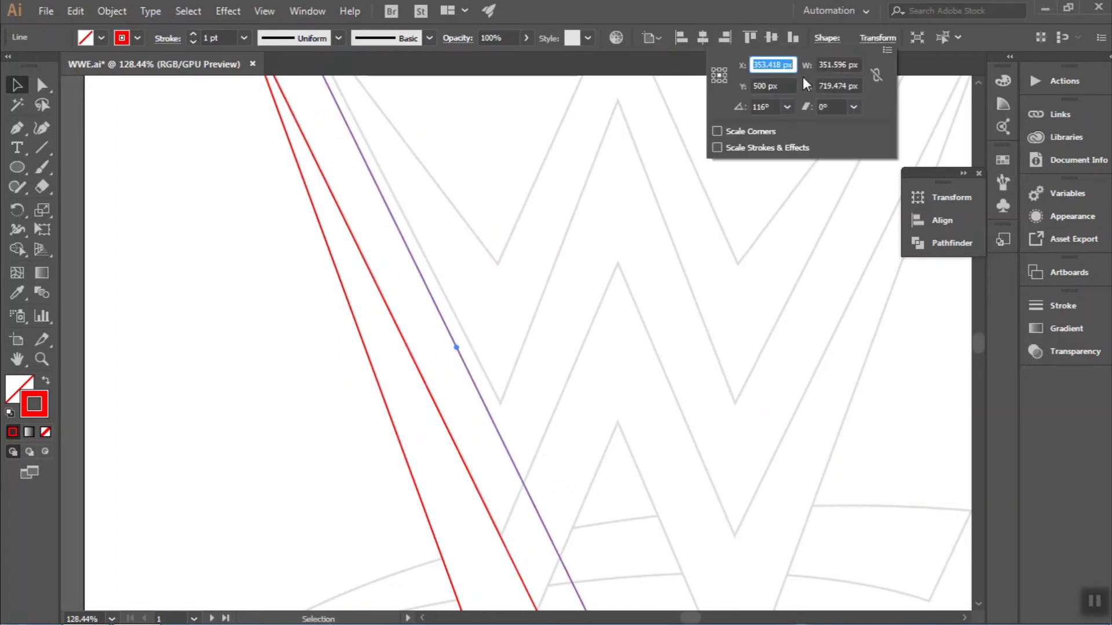
{"action": "double_click", "coordinate": [779, 104]}
{"action": "type", "text": "117"}
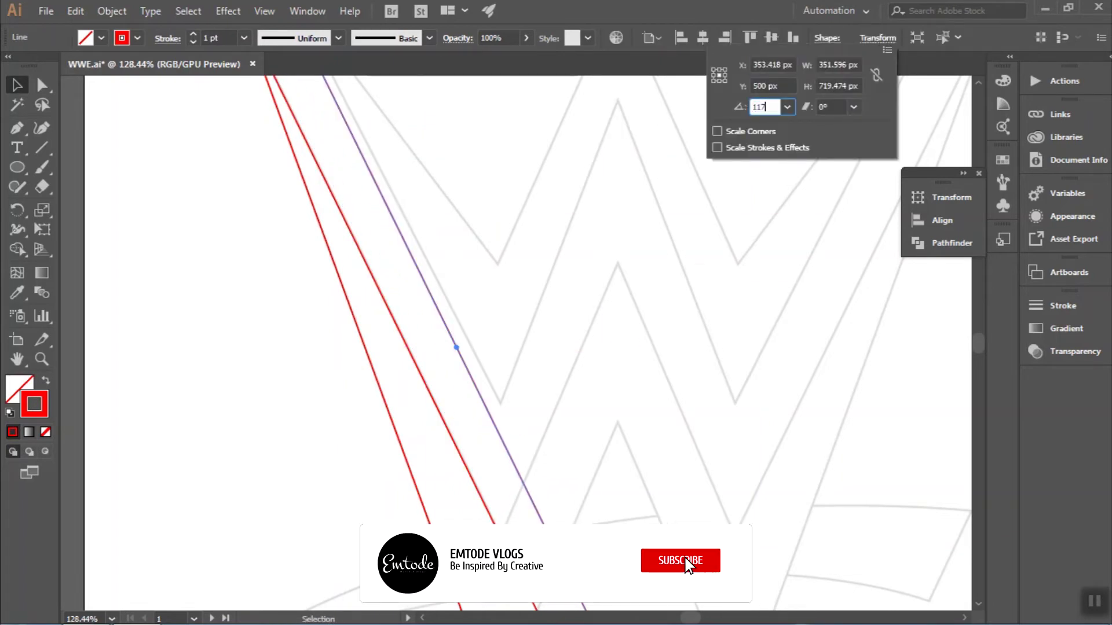
{"action": "key", "text": "Return"}
{"action": "left_click_drag", "start_coordinate": [472, 380], "coordinate": [531, 367]}
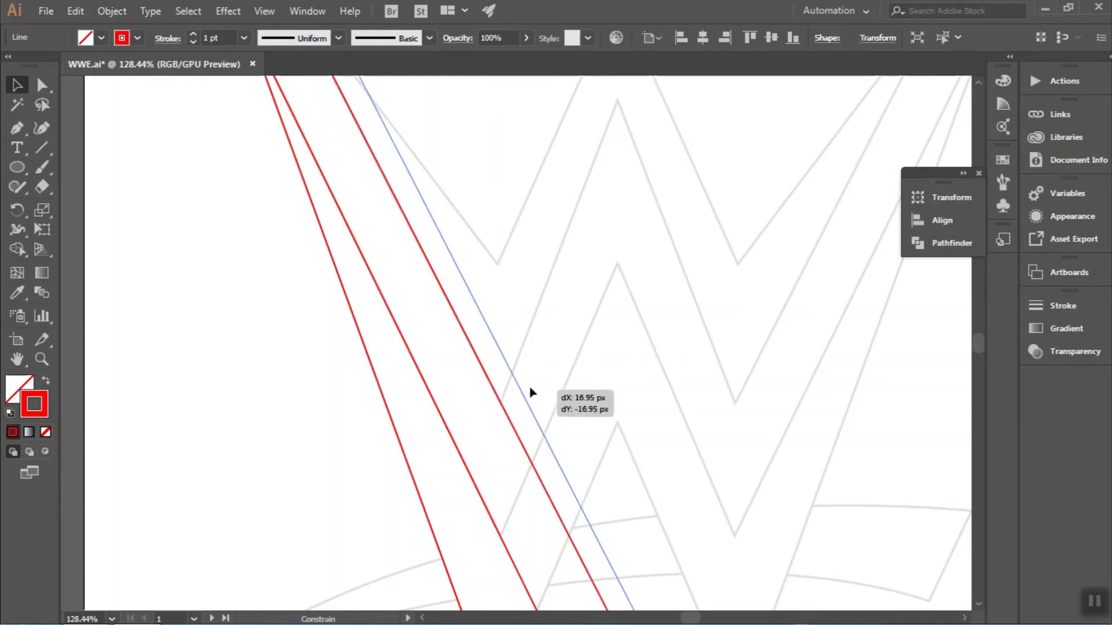
Rotate the newest copy to 127°, place it on the W's diagonal, then zoom out
{"action": "left_click", "coordinate": [875, 39]}
{"action": "left_click", "coordinate": [774, 107]}
{"action": "type", "text": "127"}
{"action": "key", "text": "Return"}
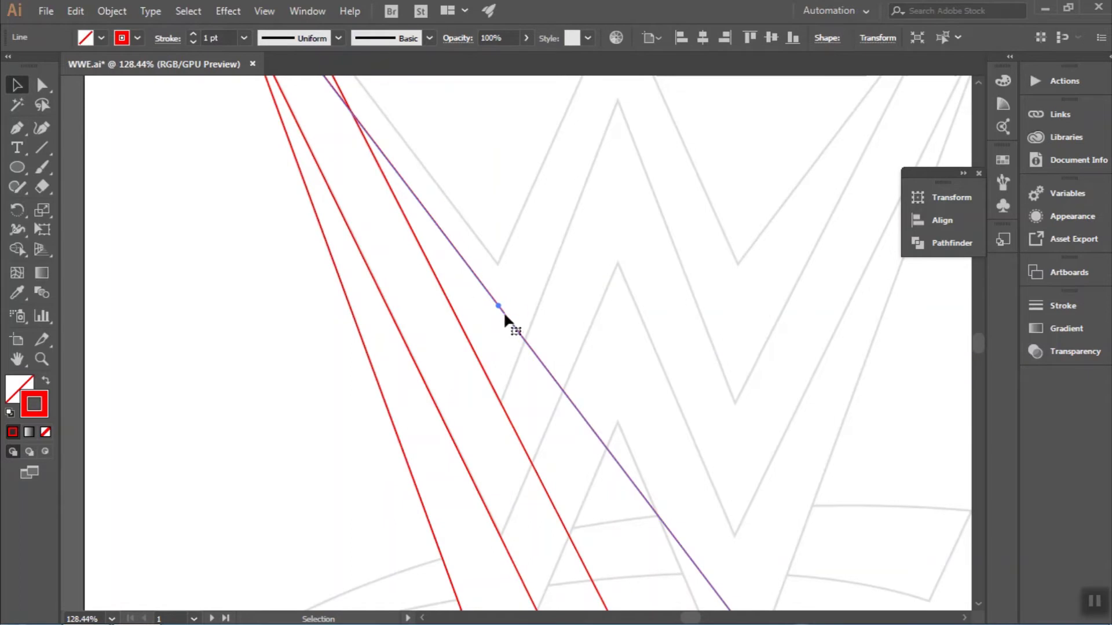
{"action": "left_click_drag", "start_coordinate": [506, 319], "coordinate": [525, 301]}
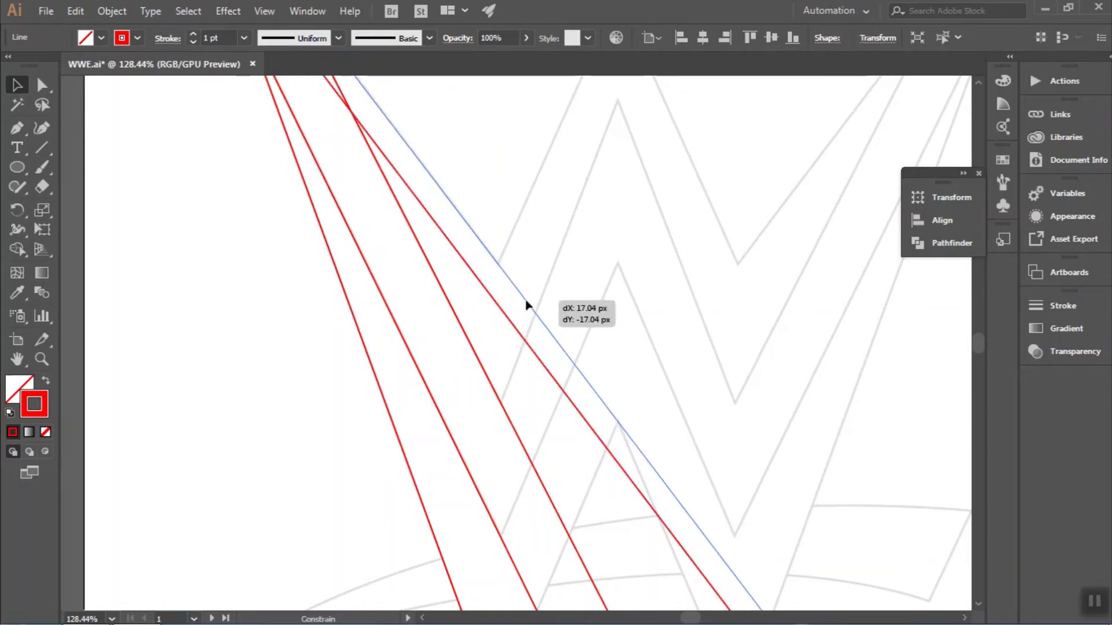
{"action": "left_click_drag", "start_coordinate": [547, 242], "coordinate": [600, 380]}
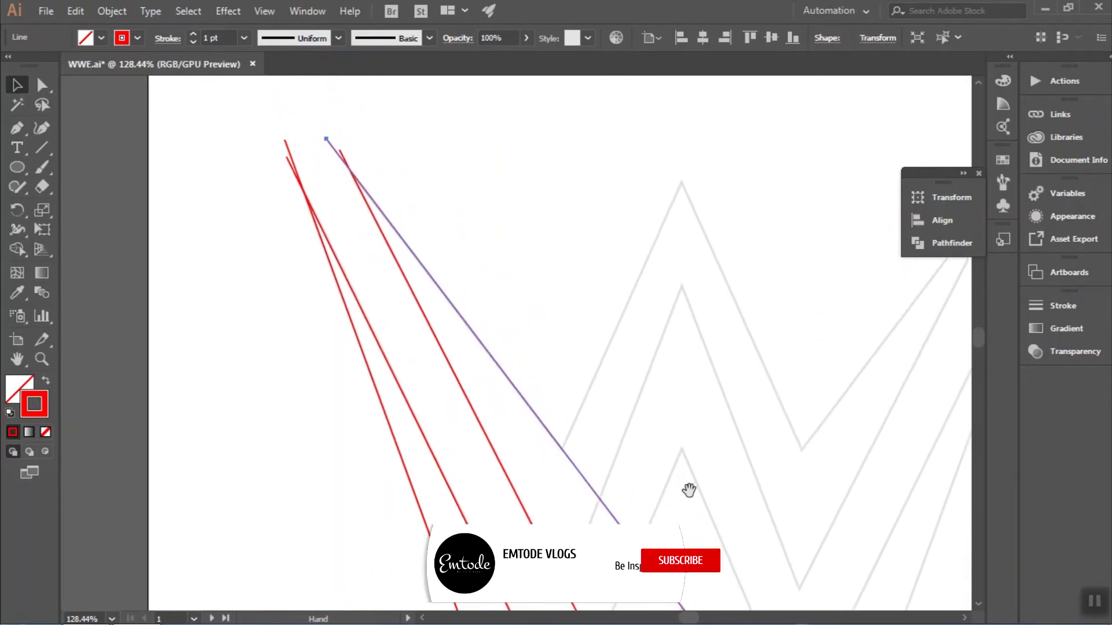
{"action": "left_click_drag", "start_coordinate": [690, 487], "coordinate": [532, 303]}
{"action": "left_click", "coordinate": [640, 376]}
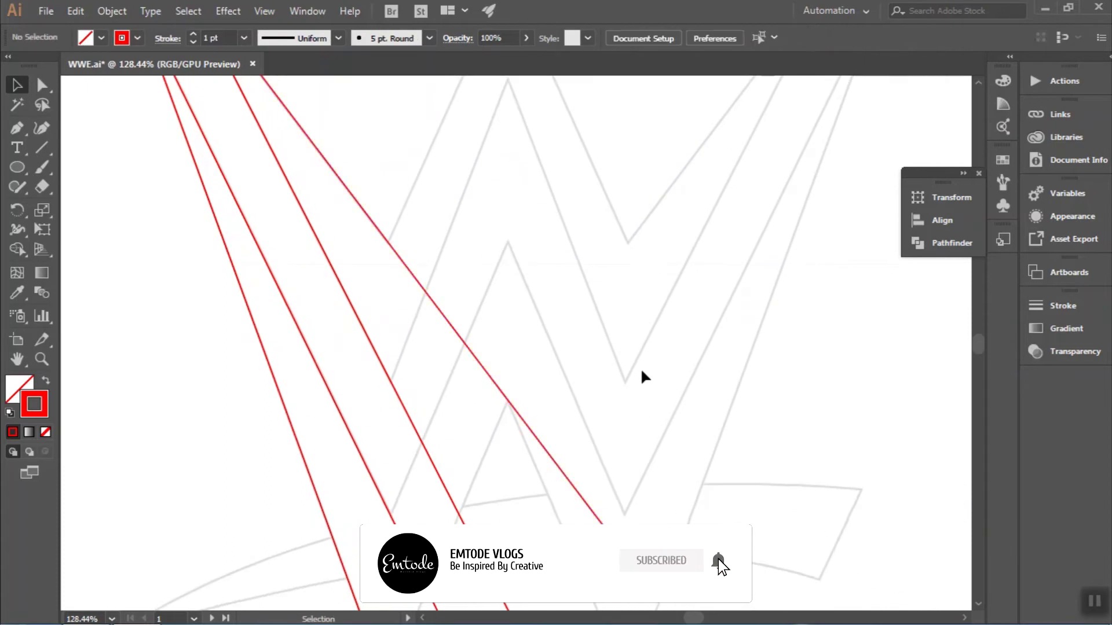
{"action": "key", "text": "z"}
{"action": "left_click", "coordinate": [580, 381], "text": "alt"}
{"action": "left_click", "coordinate": [572, 389], "text": "alt"}
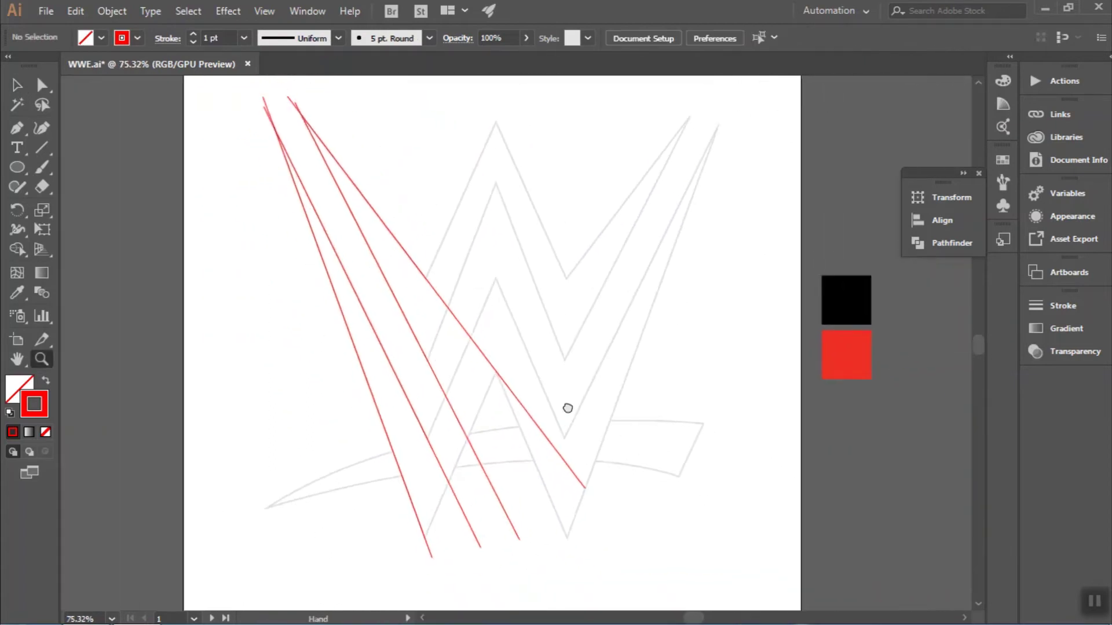
Rotate the 127° line to 66°, align it vertically and nudge it onto a W edge
{"action": "key", "text": "v"}
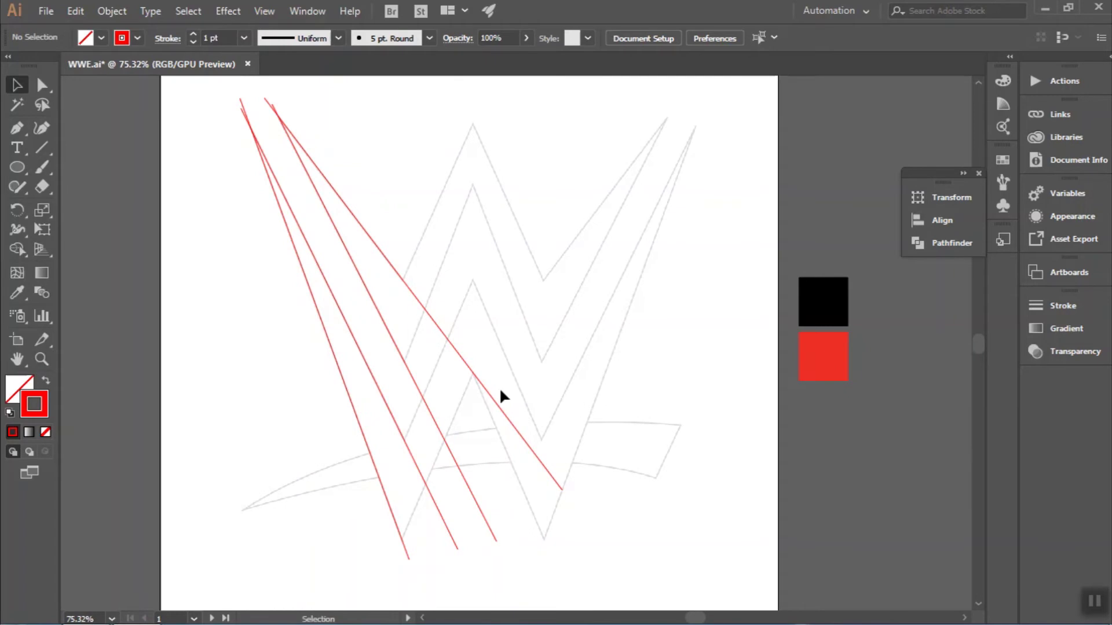
{"action": "left_click", "coordinate": [490, 394]}
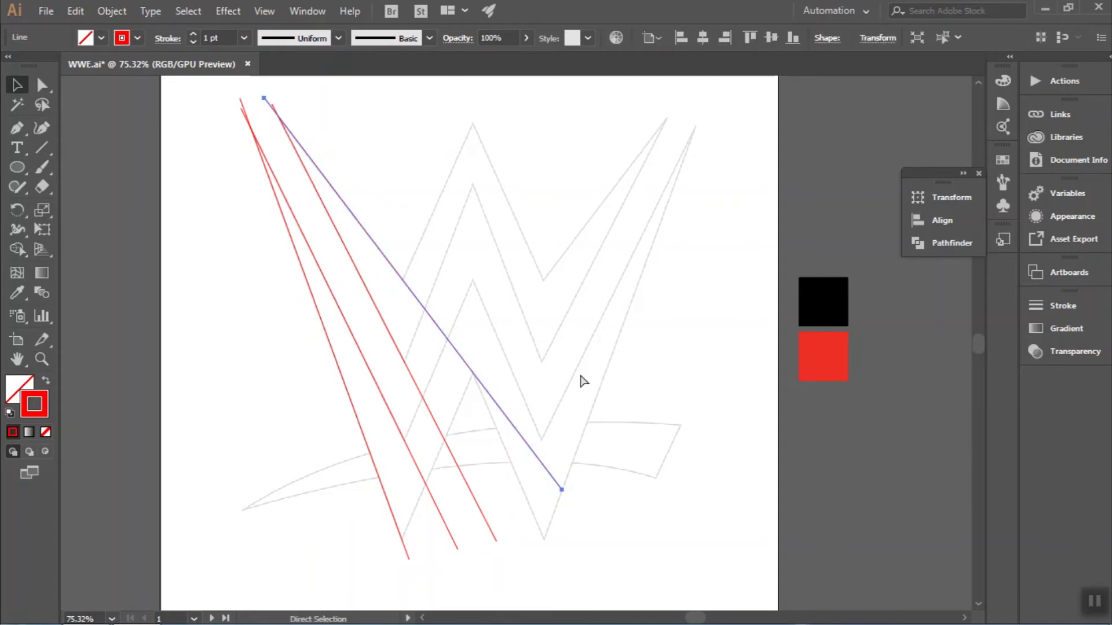
{"action": "left_click", "coordinate": [878, 38]}
{"action": "left_click", "coordinate": [764, 108]}
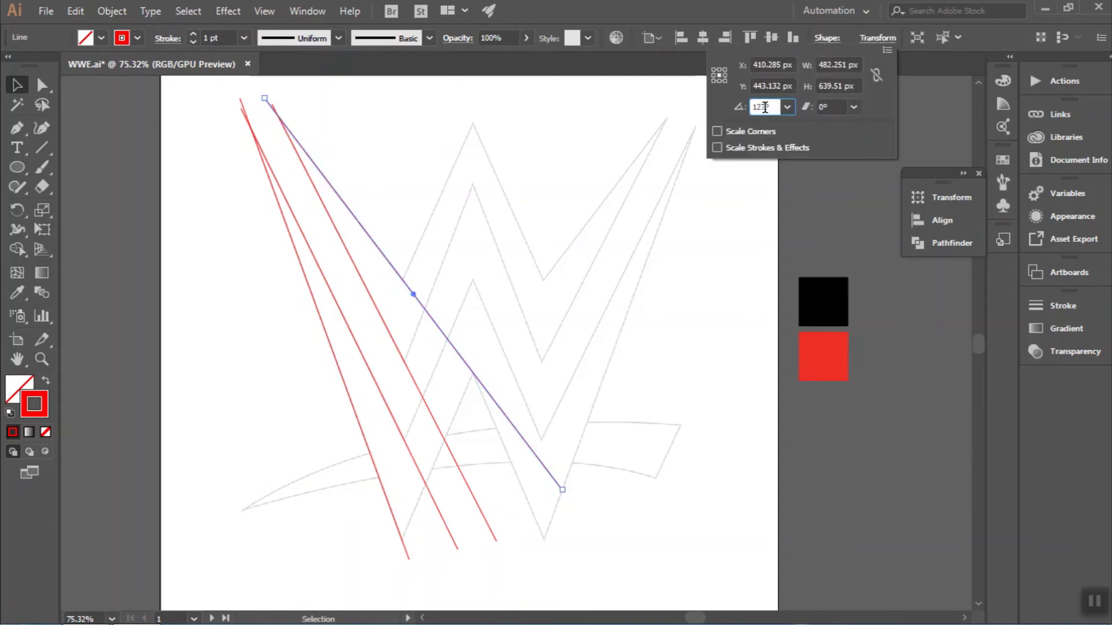
{"action": "type", "text": "66"}
{"action": "key", "text": "Return"}
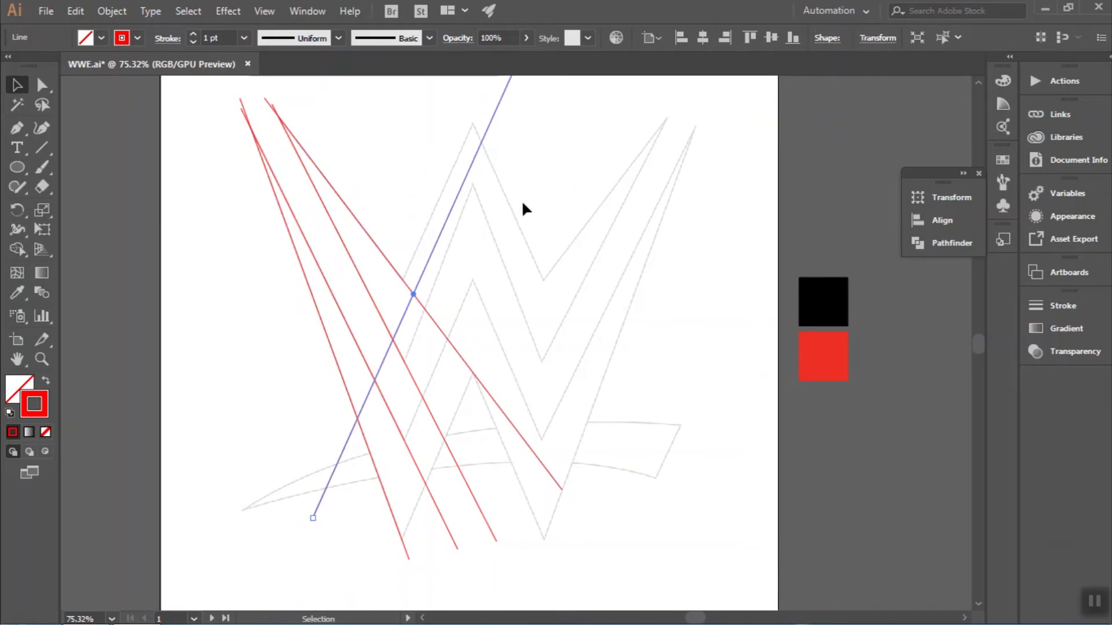
{"action": "left_click", "coordinate": [768, 41]}
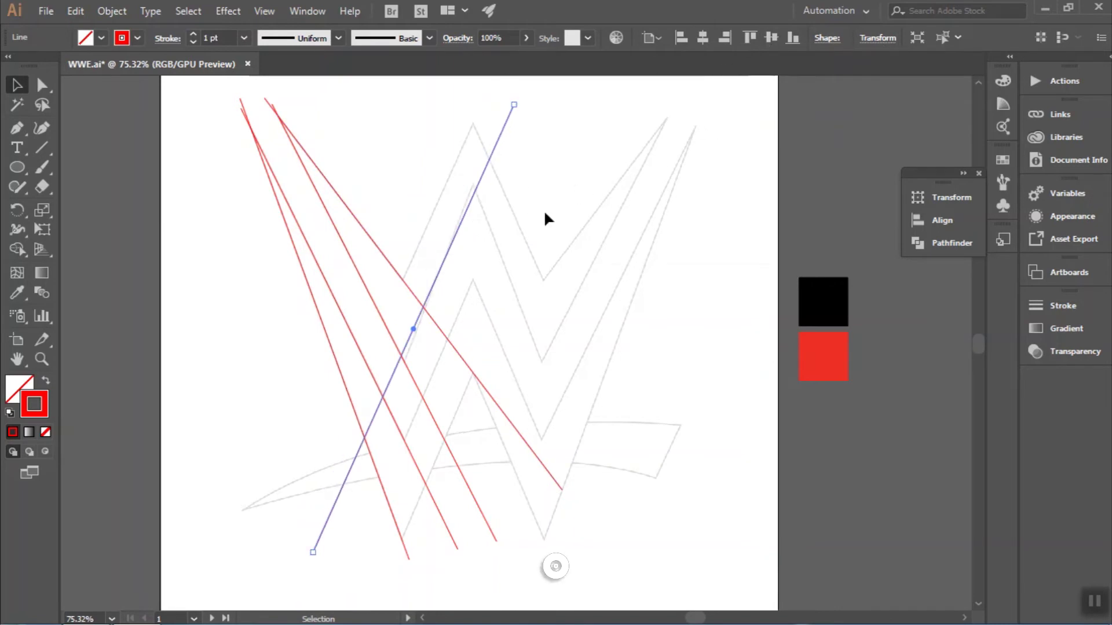
{"action": "left_click_drag", "start_coordinate": [461, 218], "coordinate": [430, 209]}
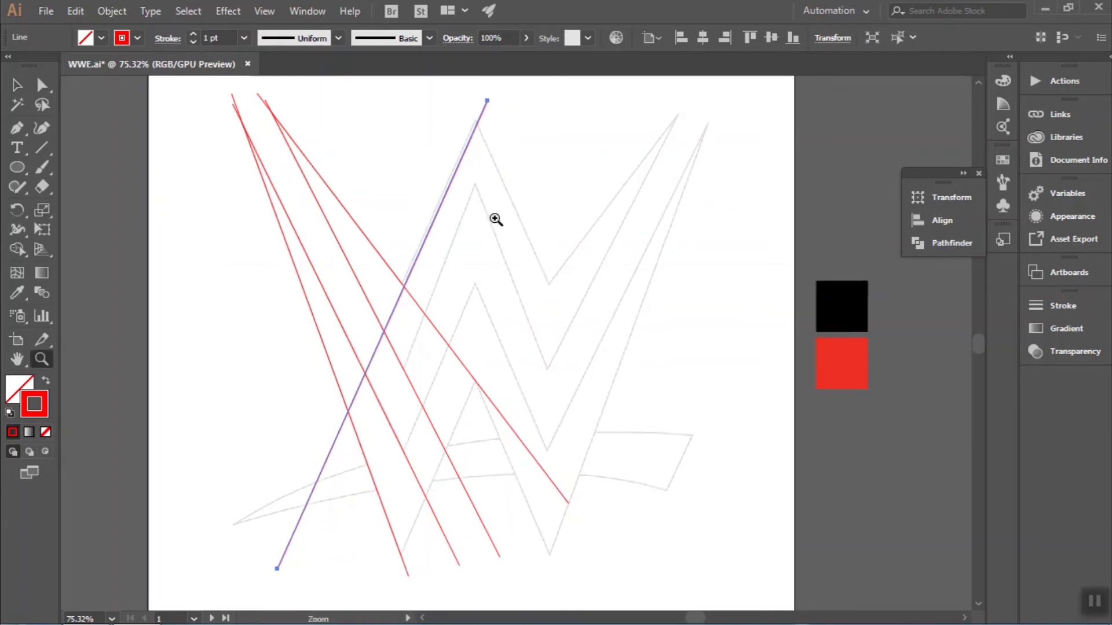
{"action": "left_click_drag", "start_coordinate": [496, 219], "coordinate": [723, 292]}
{"action": "left_click_drag", "start_coordinate": [449, 300], "coordinate": [437, 300]}
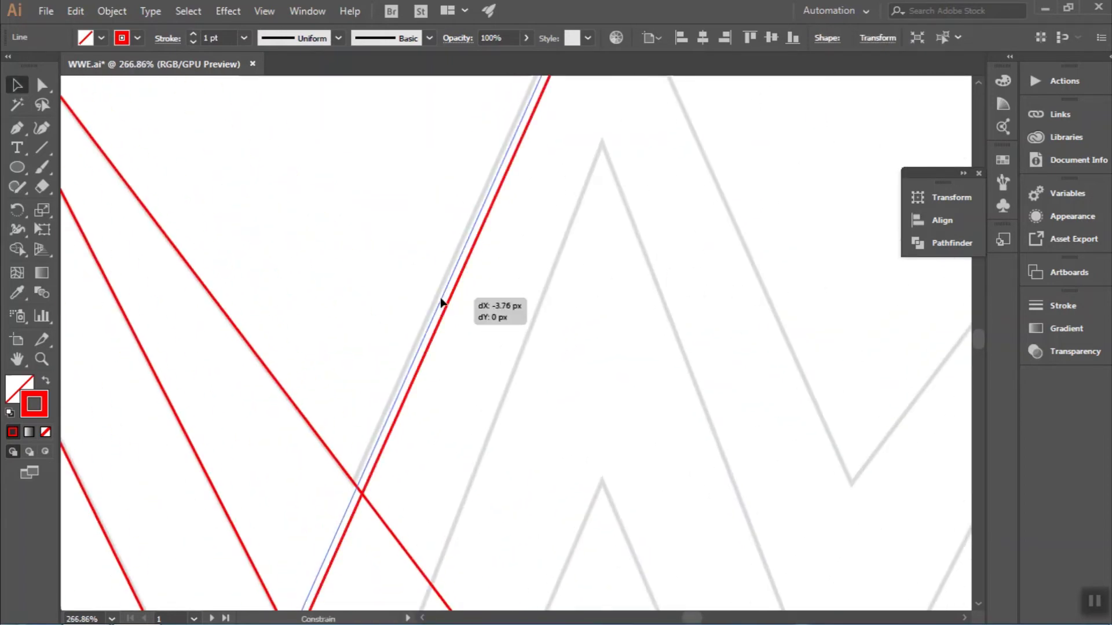
Re-angle the rising line and shift it about 13 px right along another W edge
{"action": "scroll", "coordinate": [417, 377], "scroll_direction": "down", "scroll_amount": 3}
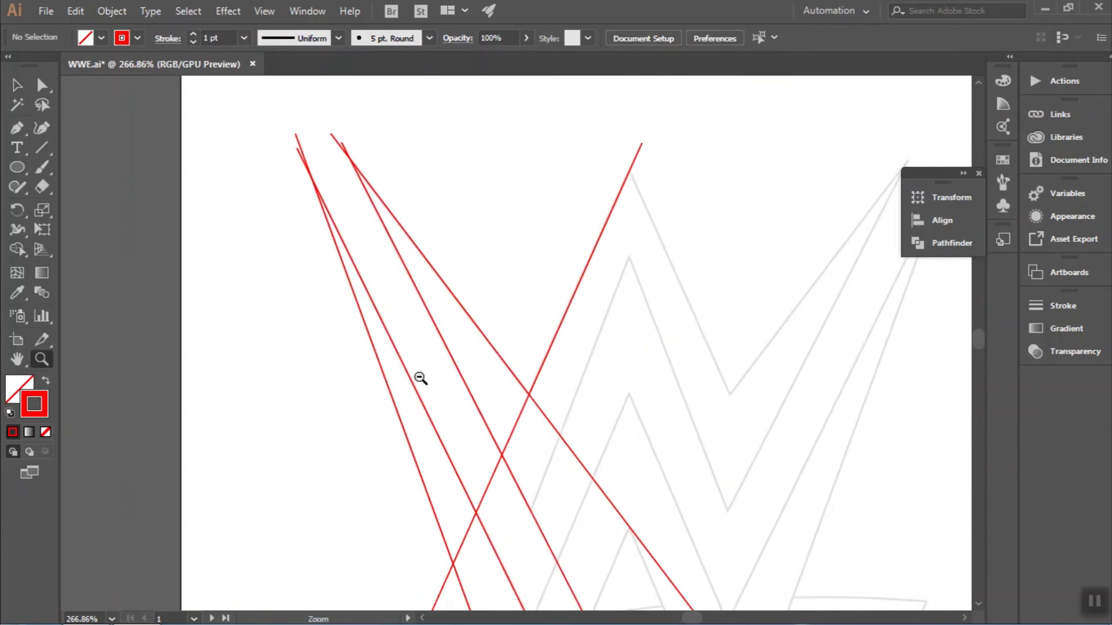
{"action": "scroll", "coordinate": [514, 365], "scroll_direction": "down", "scroll_amount": 2}
{"action": "key", "text": "v"}
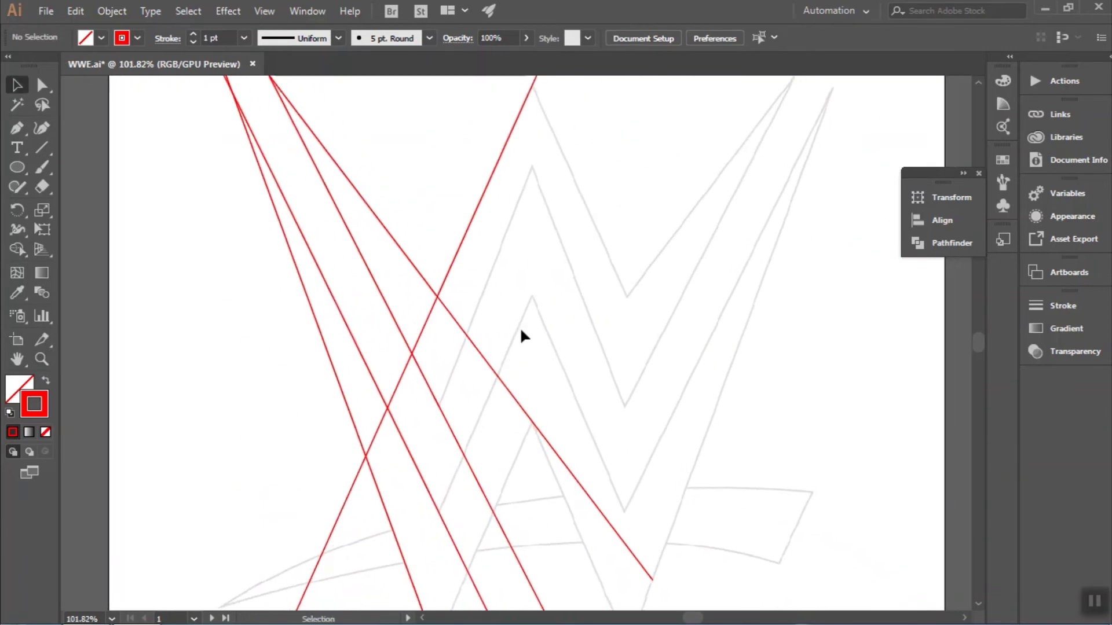
{"action": "left_click_drag", "start_coordinate": [464, 228], "coordinate": [494, 260]}
{"action": "left_click", "coordinate": [877, 38]}
{"action": "type", "text": "65"}
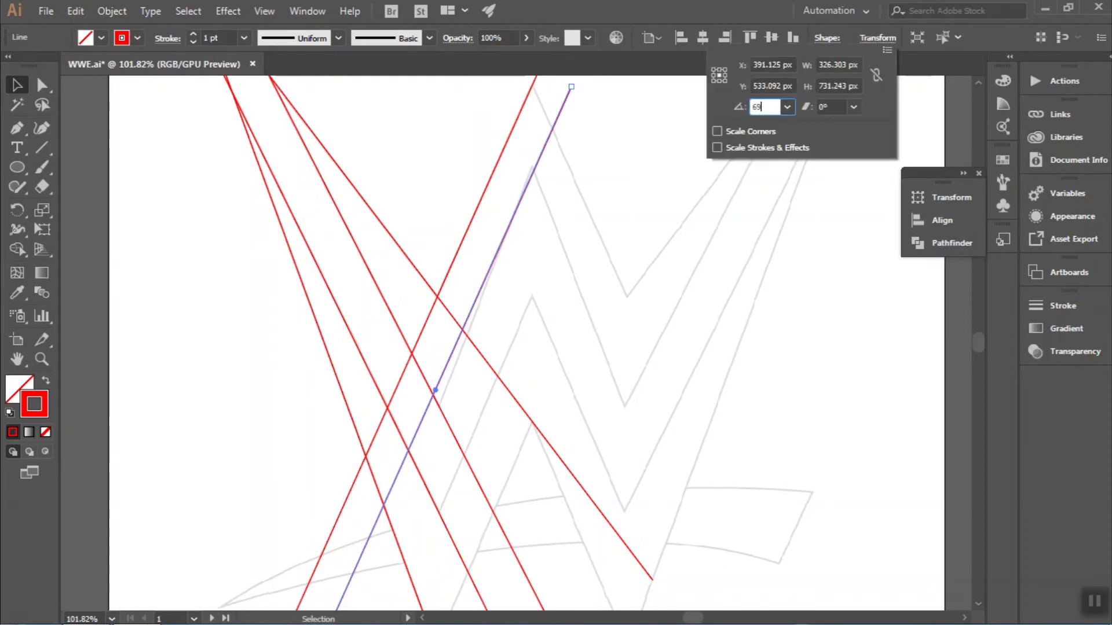
{"action": "key", "text": "Return"}
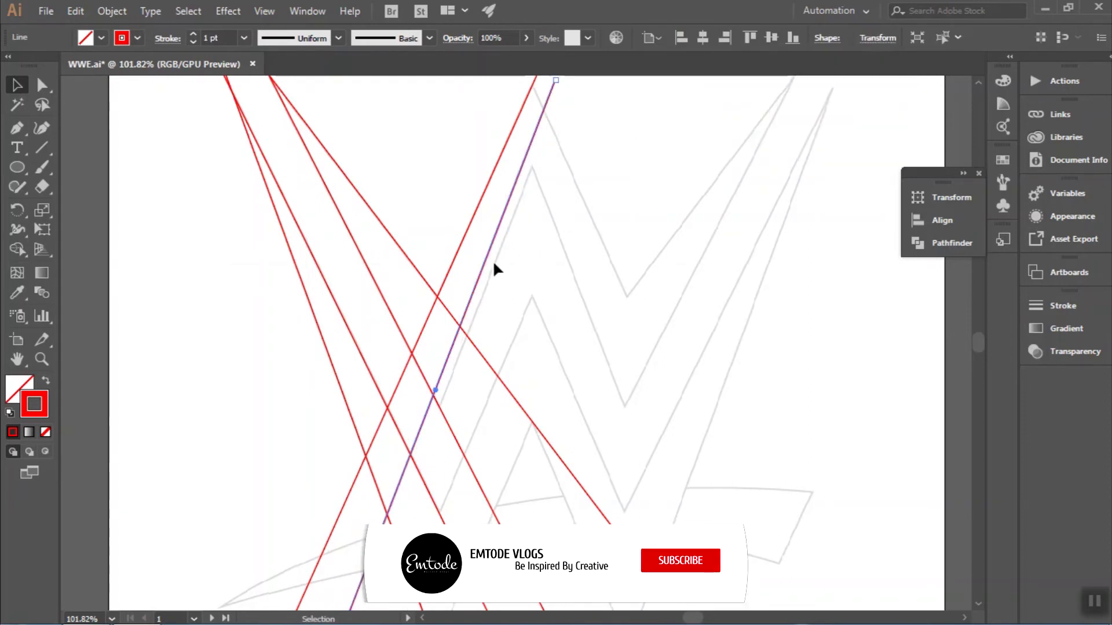
{"action": "left_click_drag", "start_coordinate": [484, 261], "coordinate": [497, 273]}
{"action": "left_click", "coordinate": [593, 320]}
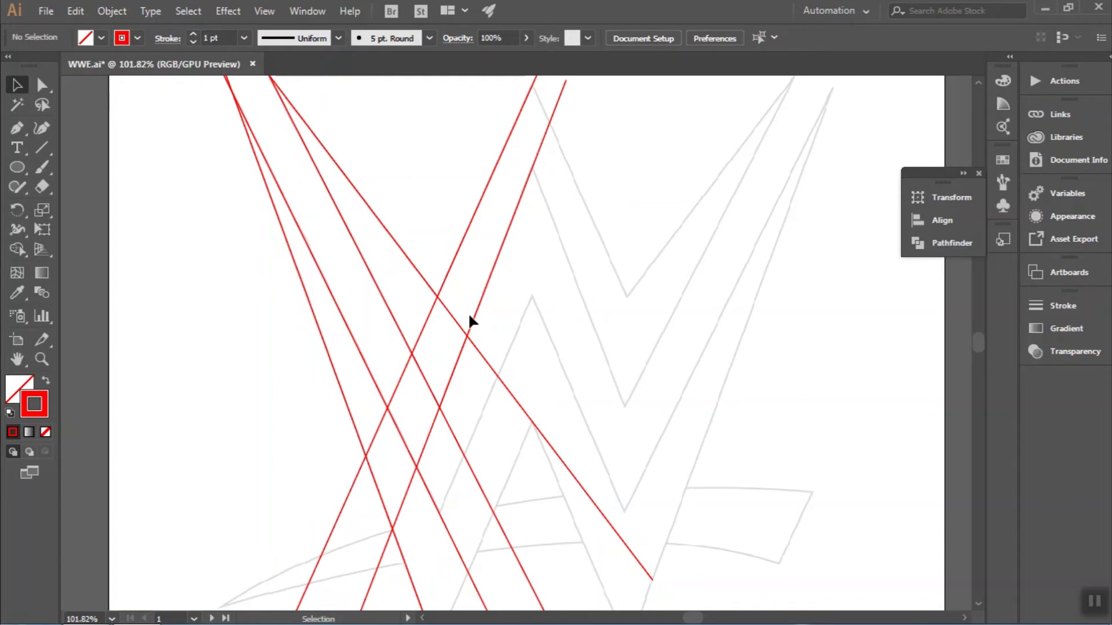
Copy the line about 47 px right at 67°, aligned to the W's inner edge
{"action": "left_click_drag", "start_coordinate": [485, 318], "coordinate": [515, 326]}
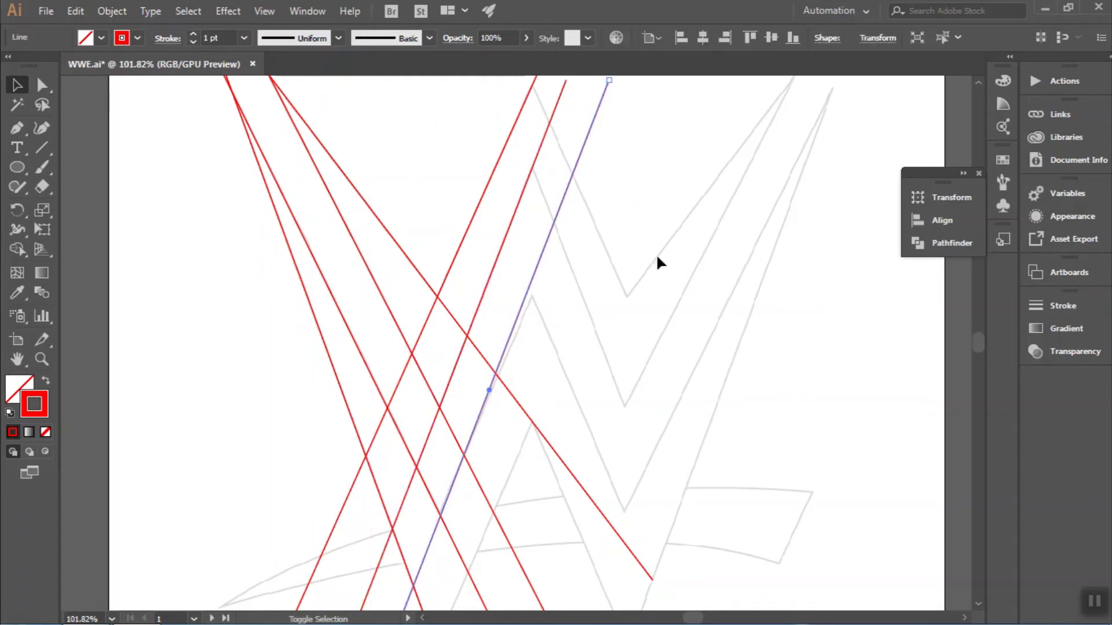
{"action": "left_click", "coordinate": [878, 38]}
{"action": "left_click", "coordinate": [761, 107]}
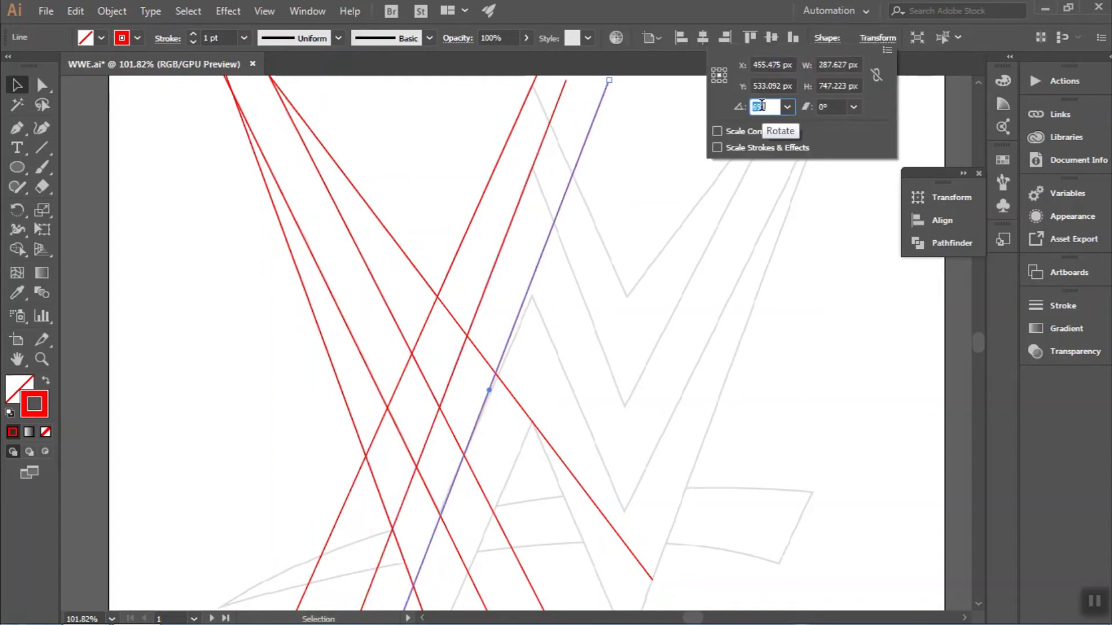
{"action": "type", "text": "67"}
{"action": "key", "text": "Return"}
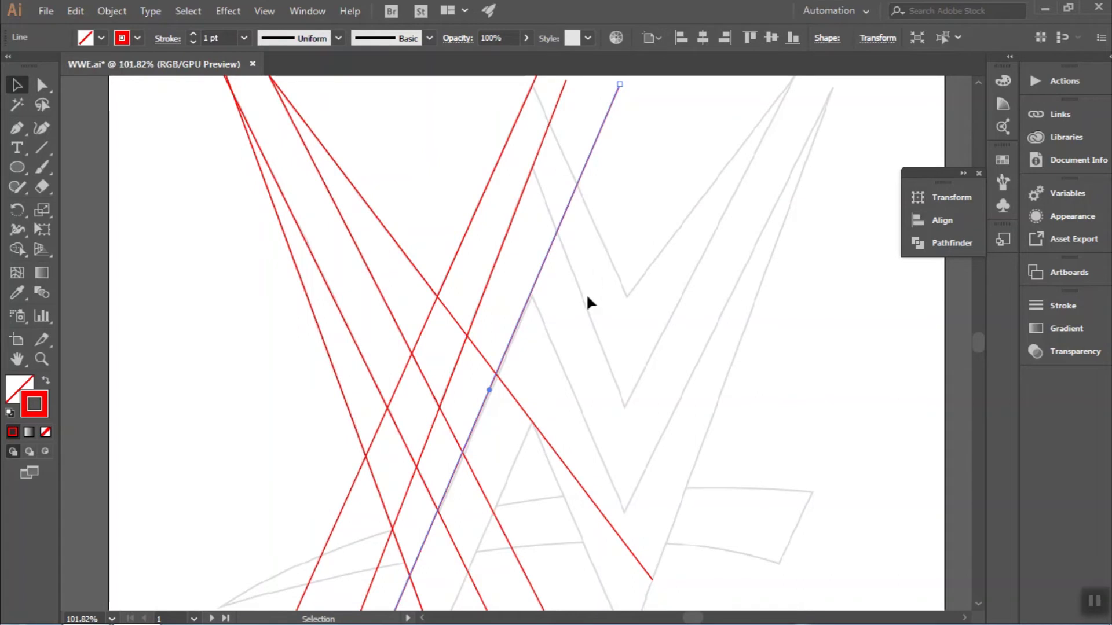
{"action": "key", "text": "ctrl+space"}
{"action": "left_click_drag", "start_coordinate": [467, 390], "coordinate": [603, 388]}
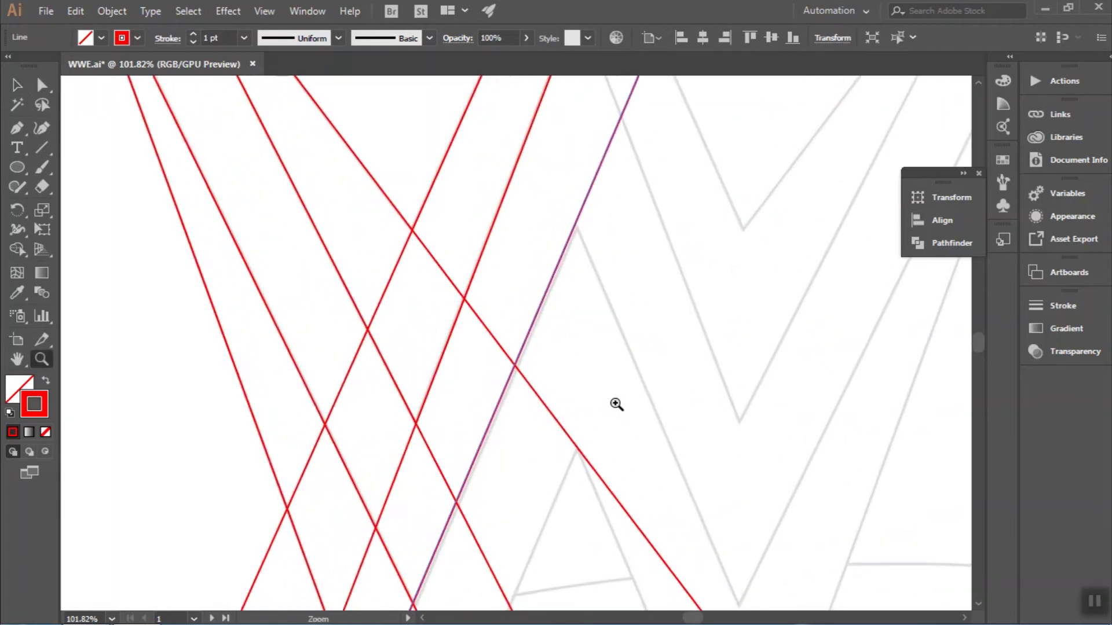
{"action": "left_click_drag", "start_coordinate": [536, 323], "coordinate": [539, 325]}
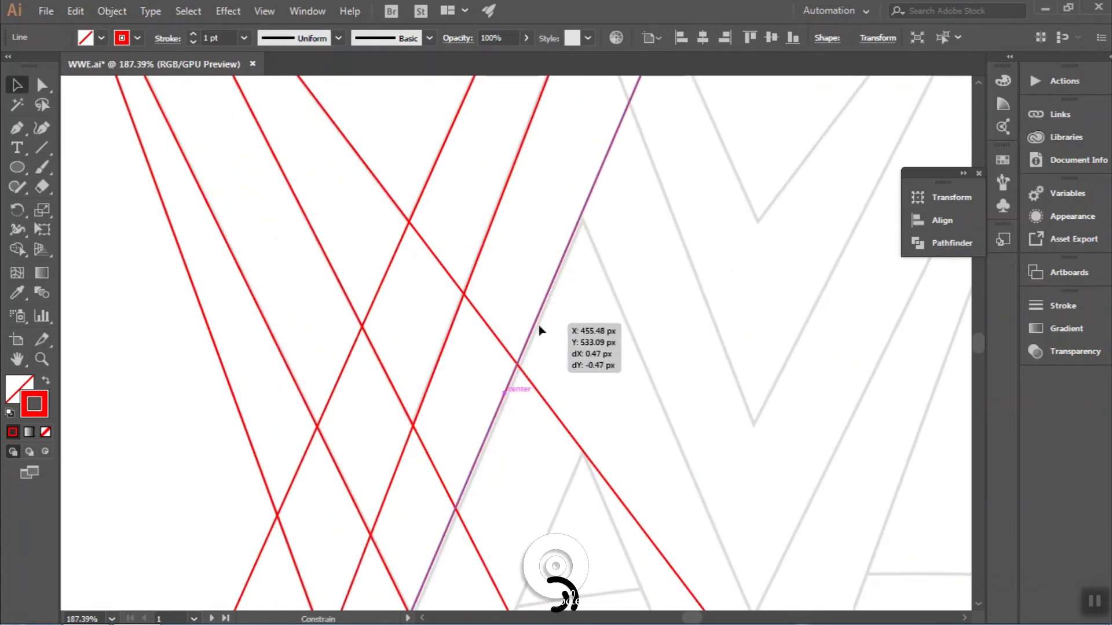
{"action": "left_click_drag", "start_coordinate": [621, 402], "coordinate": [549, 456]}
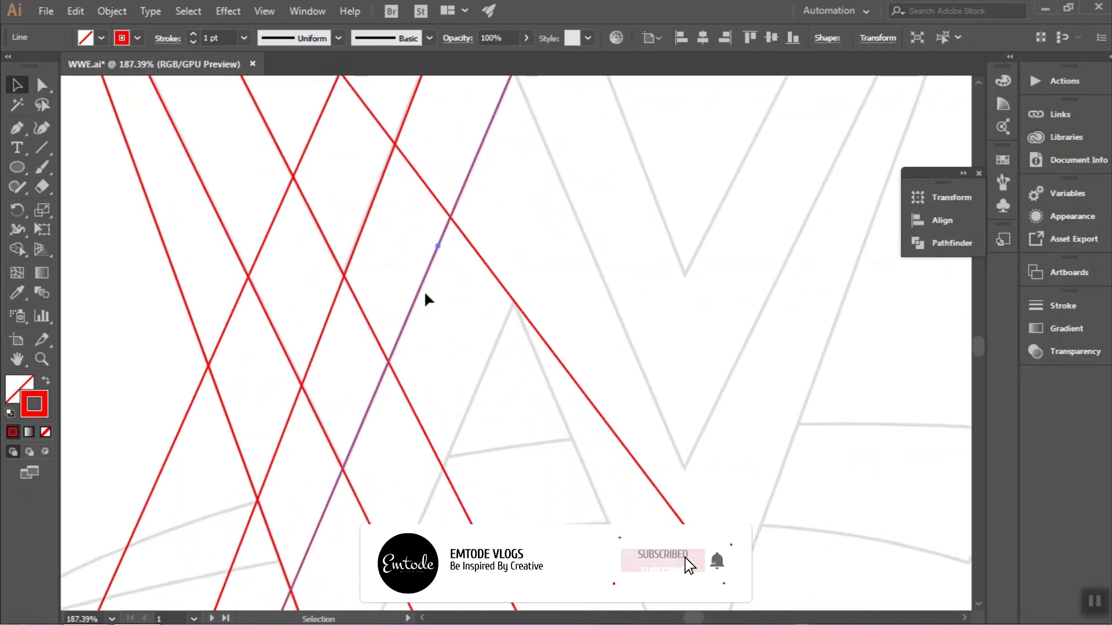
{"action": "mouse_move", "coordinate": [494, 304]}
{"action": "left_mouse_down"}
{"action": "mouse_move", "coordinate": [495, 343]}
{"action": "mouse_move", "coordinate": [509, 347]}
{"action": "left_mouse_up"}
{"action": "mouse_move", "coordinate": [690, 288]}
{"action": "left_mouse_down"}
{"action": "mouse_move", "coordinate": [603, 330]}
{"action": "mouse_move", "coordinate": [638, 390]}
{"action": "mouse_move", "coordinate": [614, 410]}
{"action": "mouse_move", "coordinate": [566, 359]}
{"action": "left_mouse_up"}
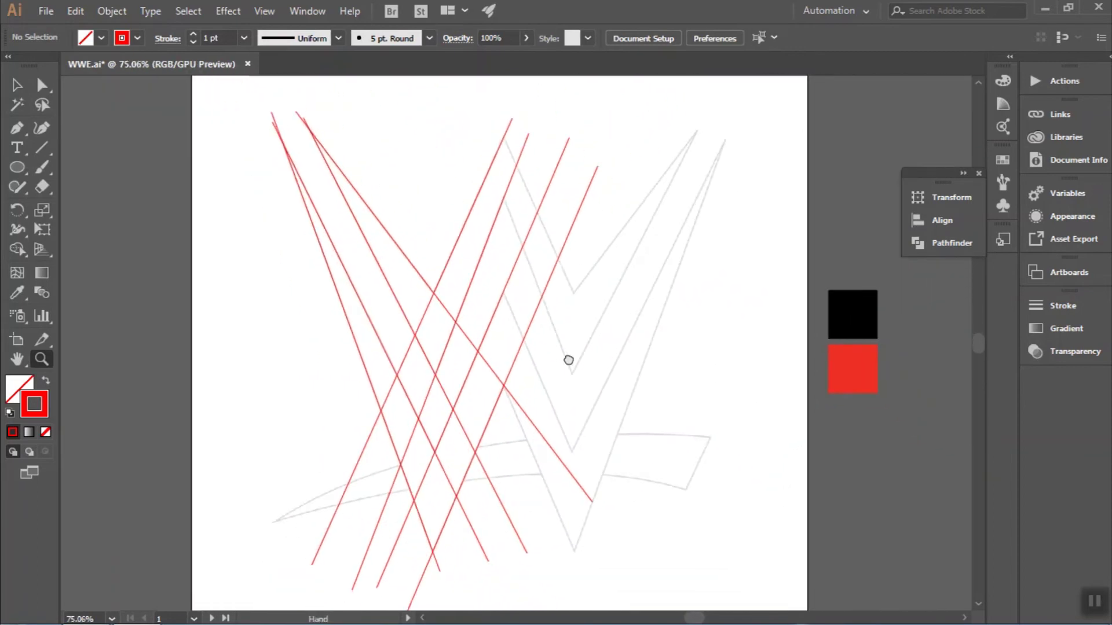
Draw an 800 px vertical line at 90° and centre it on the artboard
{"action": "key", "text": "backslash"}
{"action": "left_click", "coordinate": [687, 381]}
{"action": "key", "text": "Tab"}
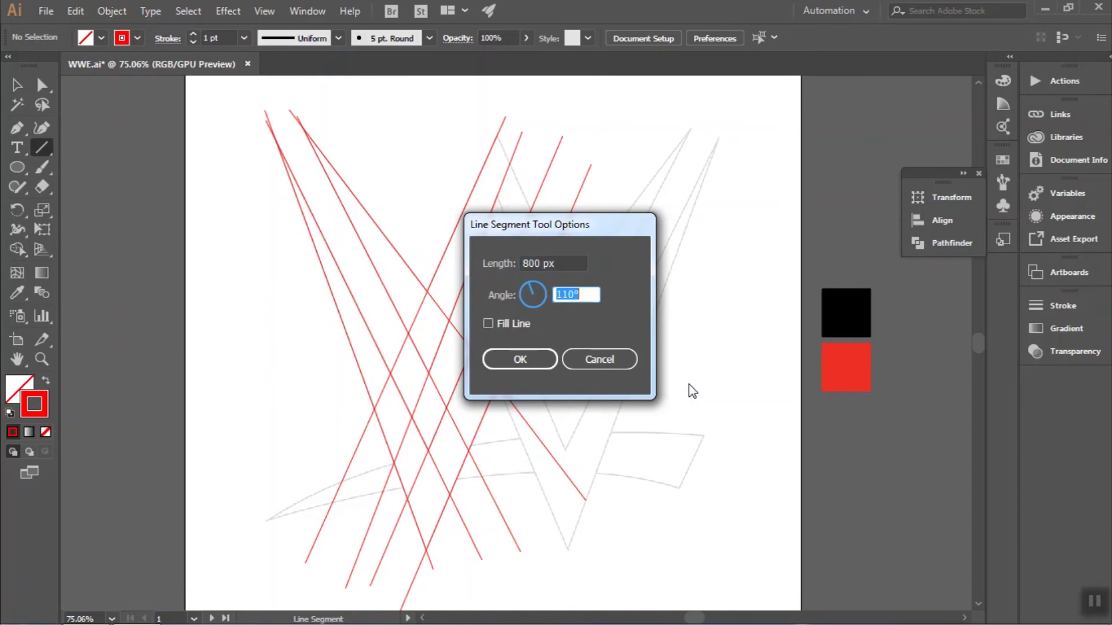
{"action": "type", "text": "90"}
{"action": "key", "text": "Return"}
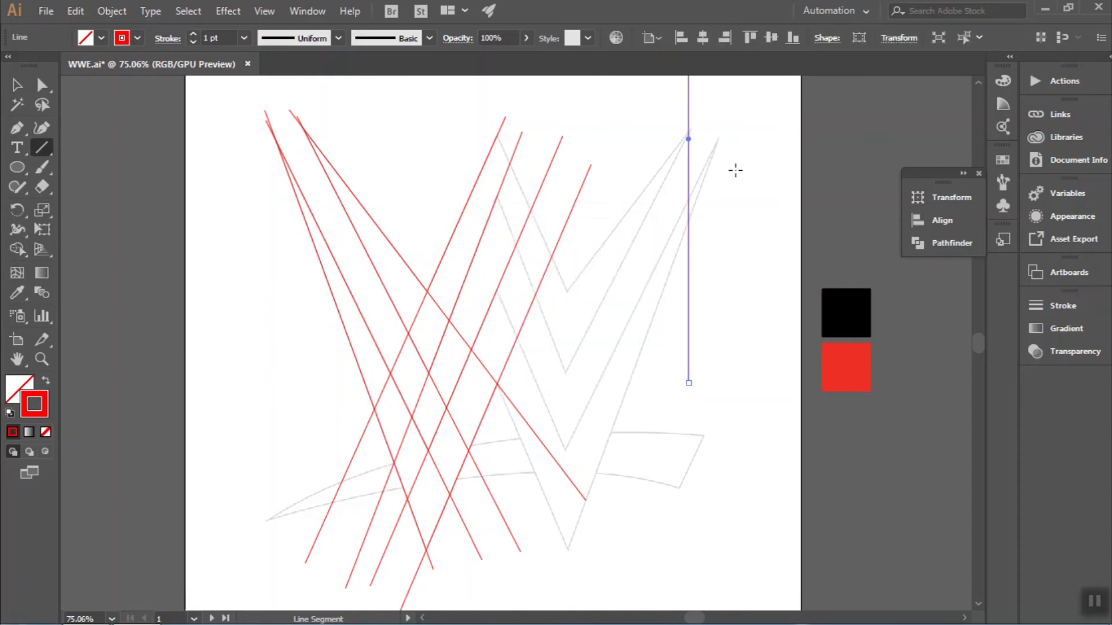
{"action": "left_click", "coordinate": [701, 42]}
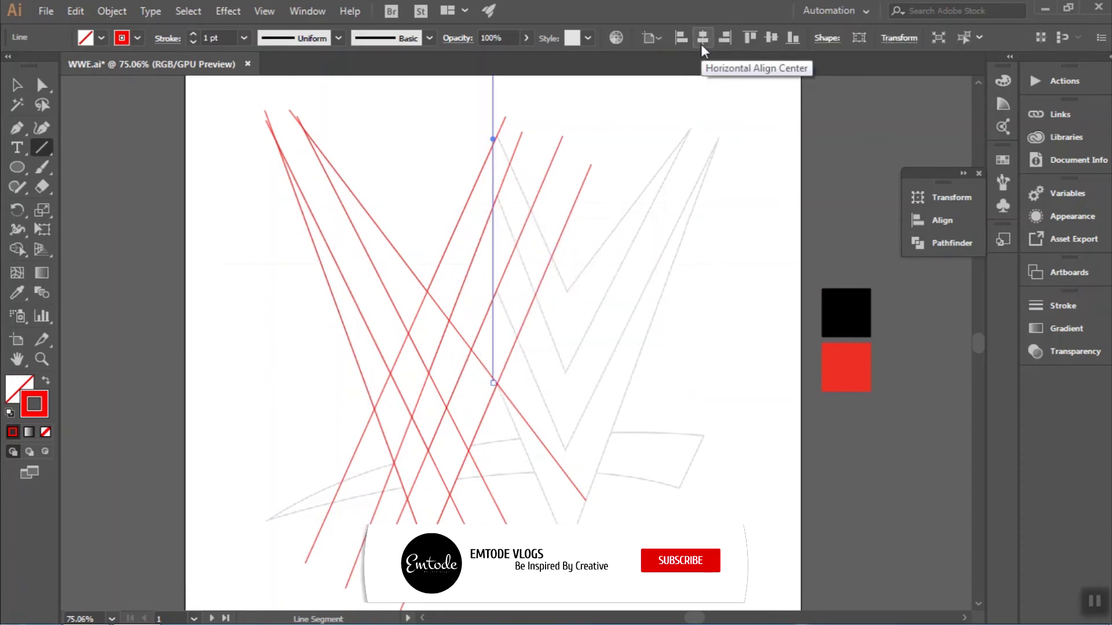
{"action": "left_click", "coordinate": [776, 38]}
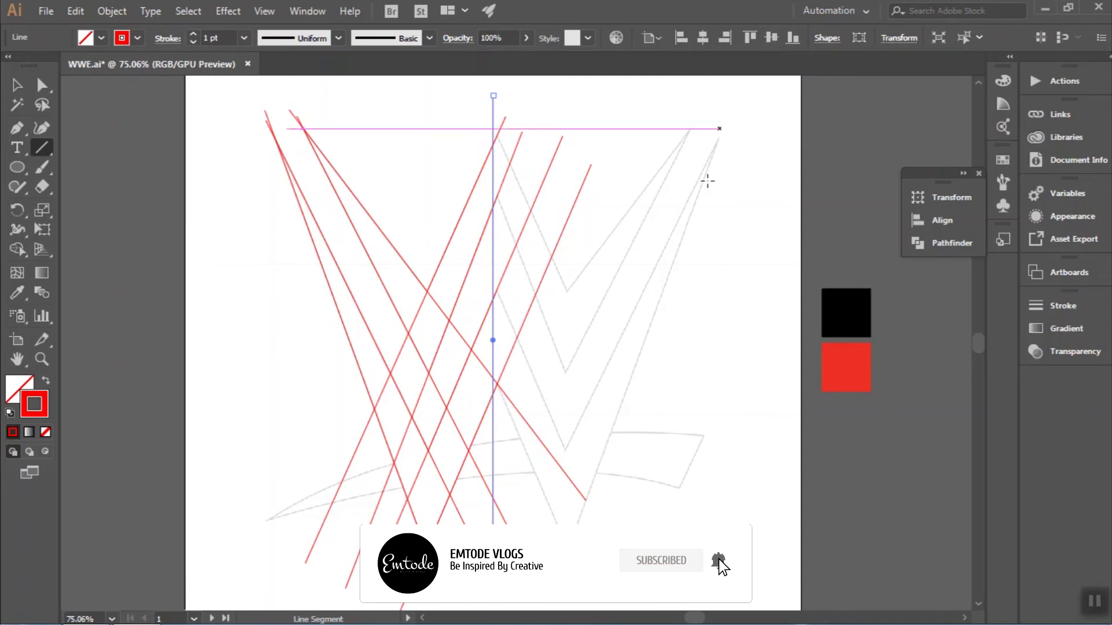
Shift the vertical line 7.49 px right onto the diagonals' crossing, then select all lines
{"action": "key", "text": "v"}
{"action": "left_click", "coordinate": [688, 312]}
{"action": "key", "text": "z"}
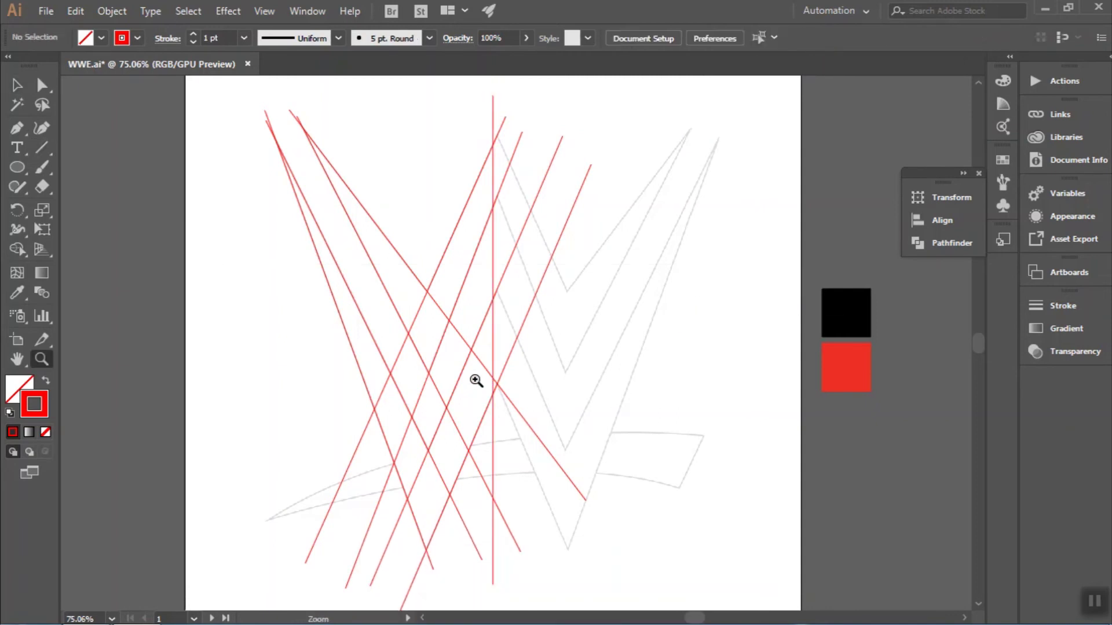
{"action": "left_click_drag", "start_coordinate": [469, 380], "coordinate": [799, 454]}
{"action": "key", "text": "v"}
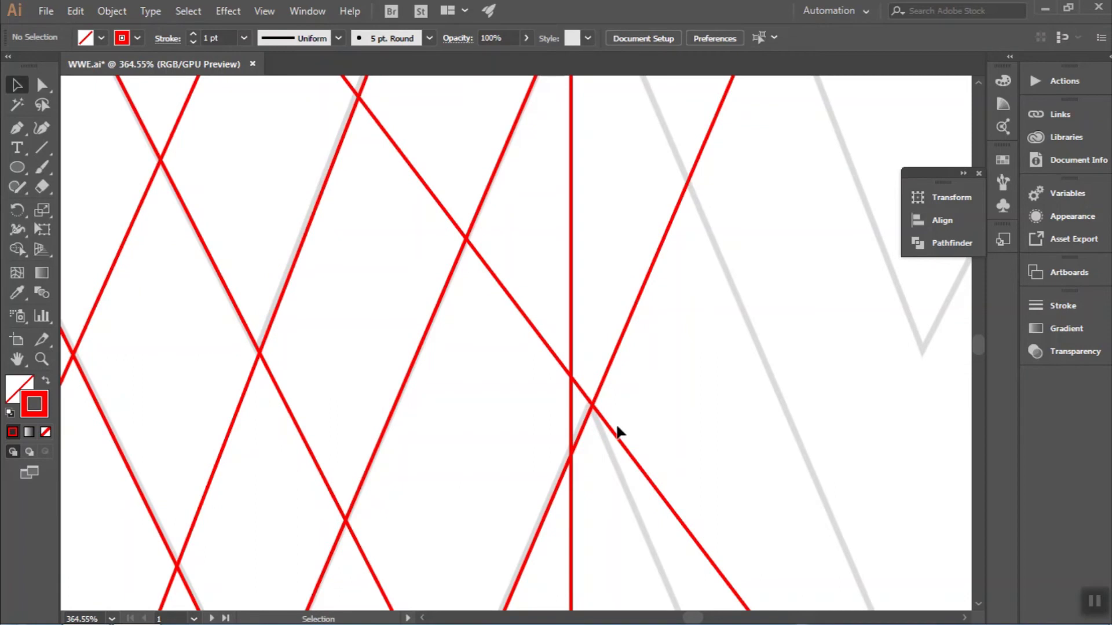
{"action": "left_click_drag", "start_coordinate": [576, 417], "coordinate": [593, 407]}
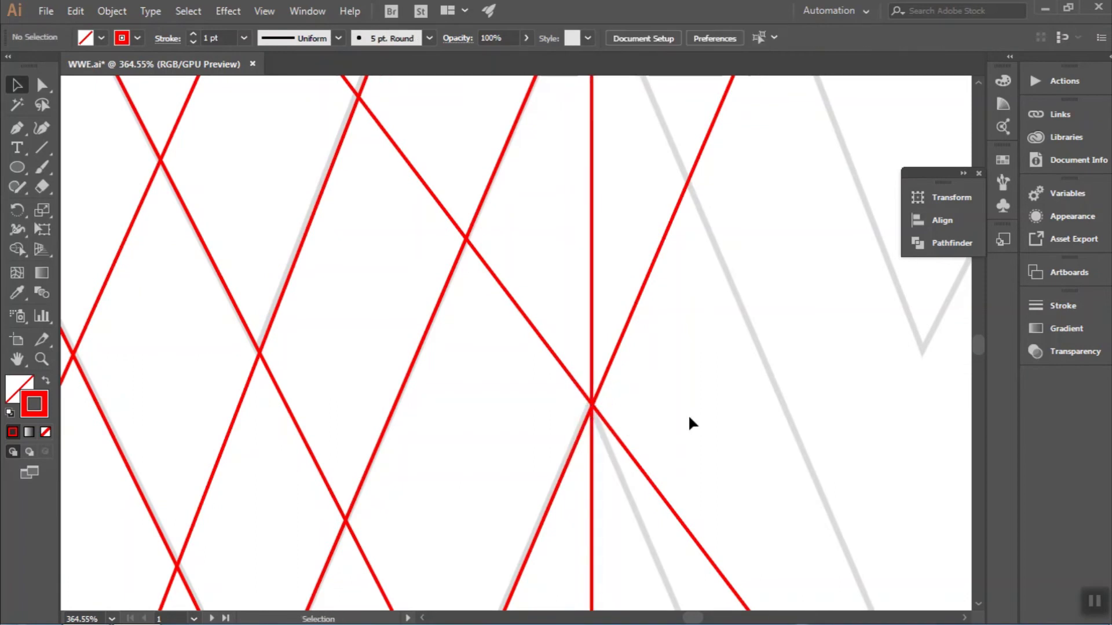
{"action": "key", "text": "ctrl+0"}
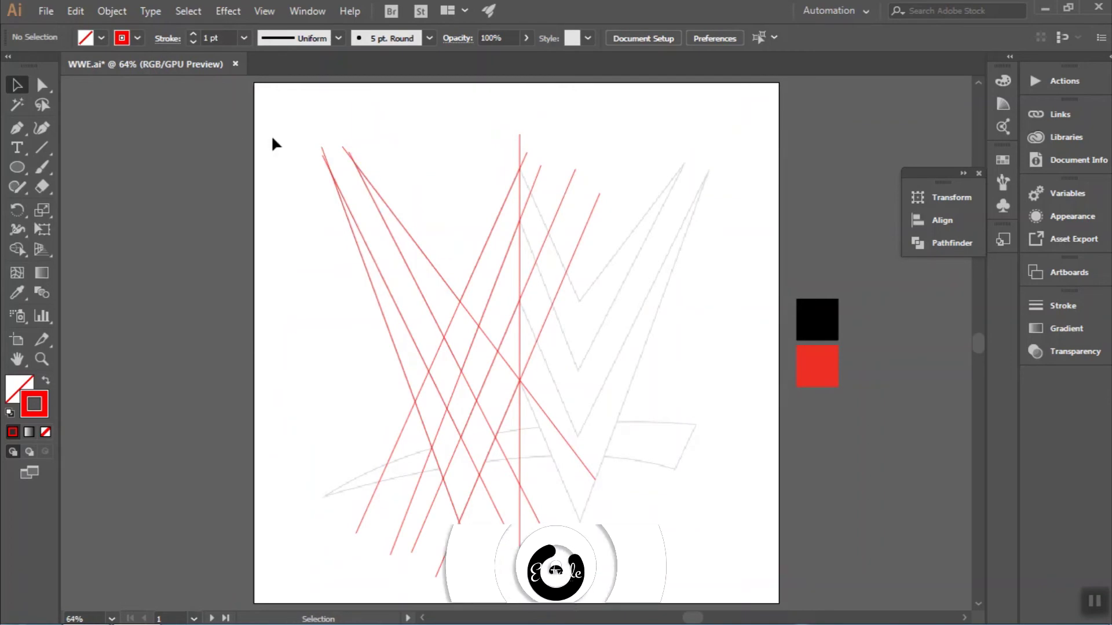
{"action": "left_click_drag", "start_coordinate": [259, 115], "coordinate": [631, 530]}
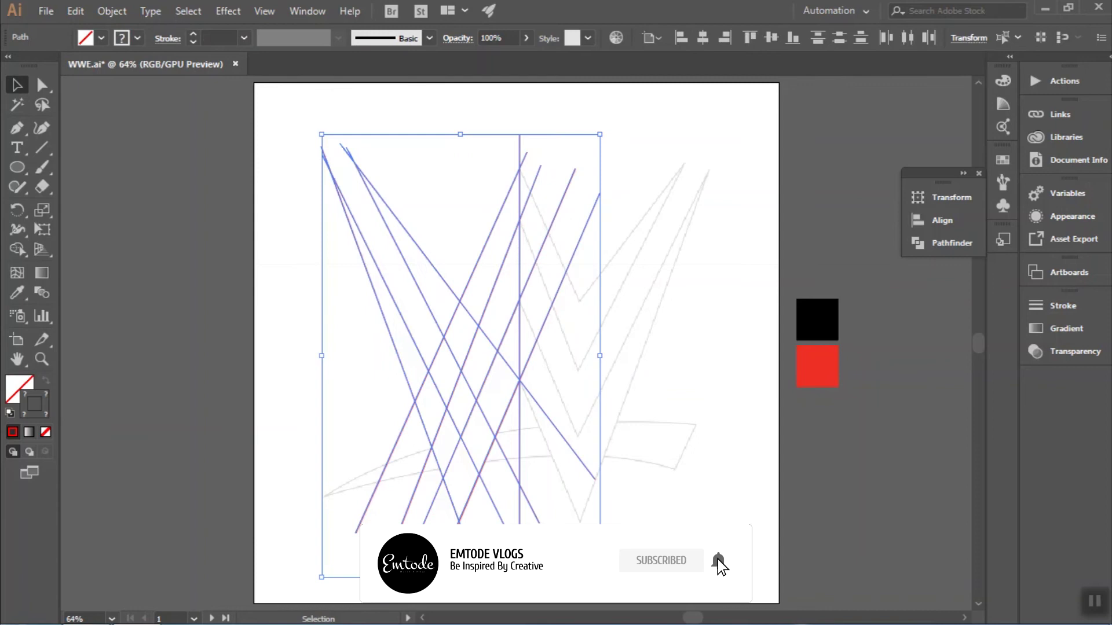
Remove the construction lines' stroke and prepare the Shape Builder tool with a black fill
{"action": "left_click", "coordinate": [47, 431]}
{"action": "left_click", "coordinate": [148, 408]}
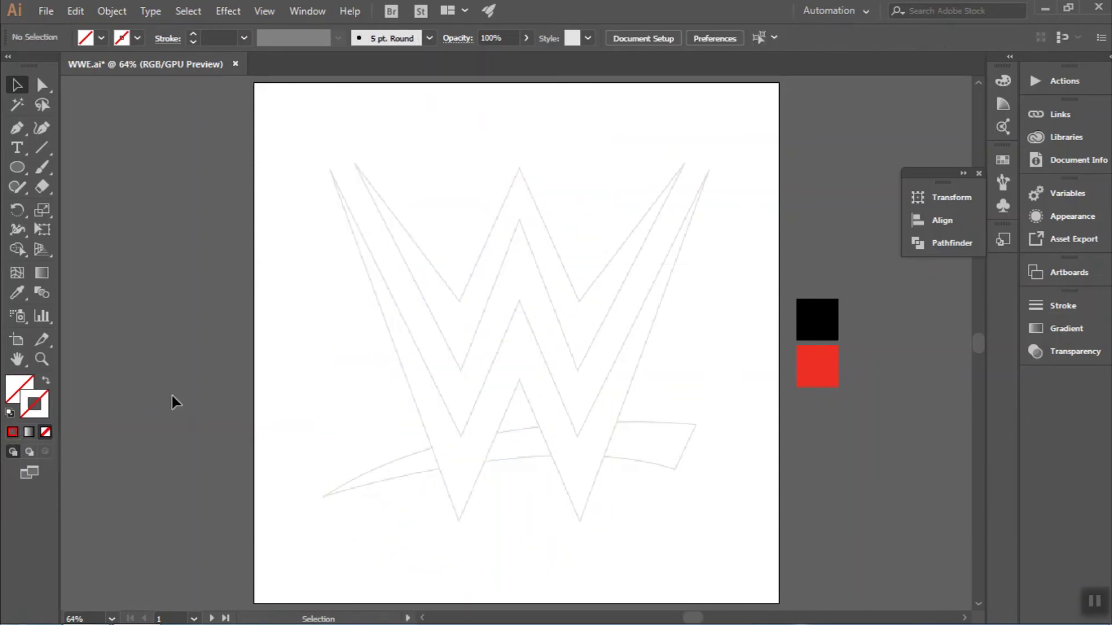
{"action": "mouse_move", "coordinate": [276, 113]}
{"action": "left_mouse_down"}
{"action": "mouse_move", "coordinate": [521, 396]}
{"action": "mouse_move", "coordinate": [705, 580]}
{"action": "left_mouse_up"}
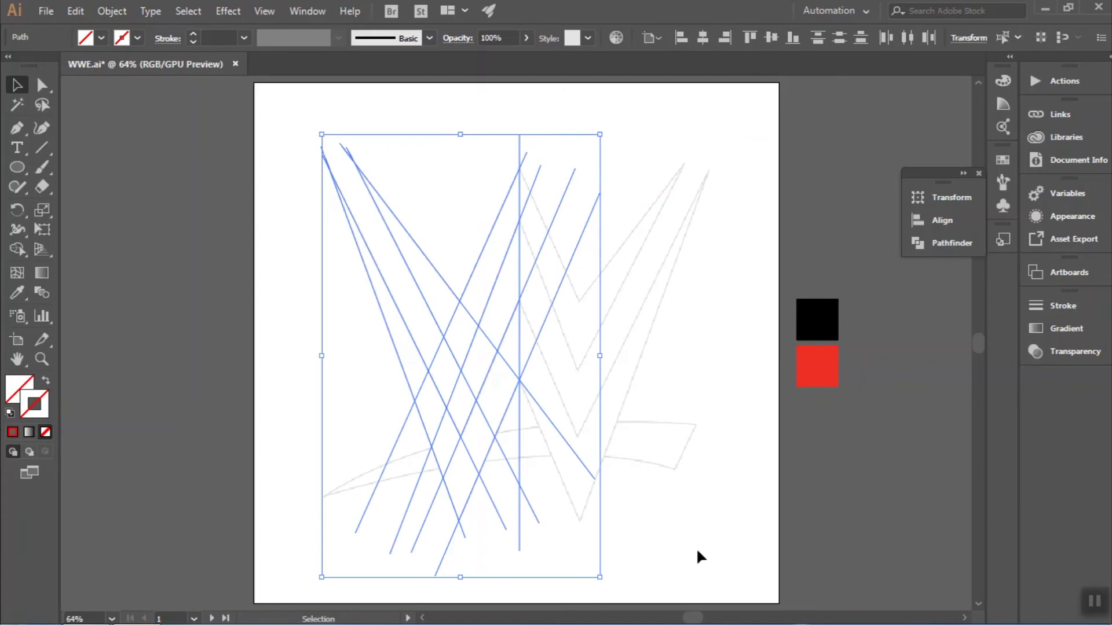
{"action": "left_click", "coordinate": [25, 252]}
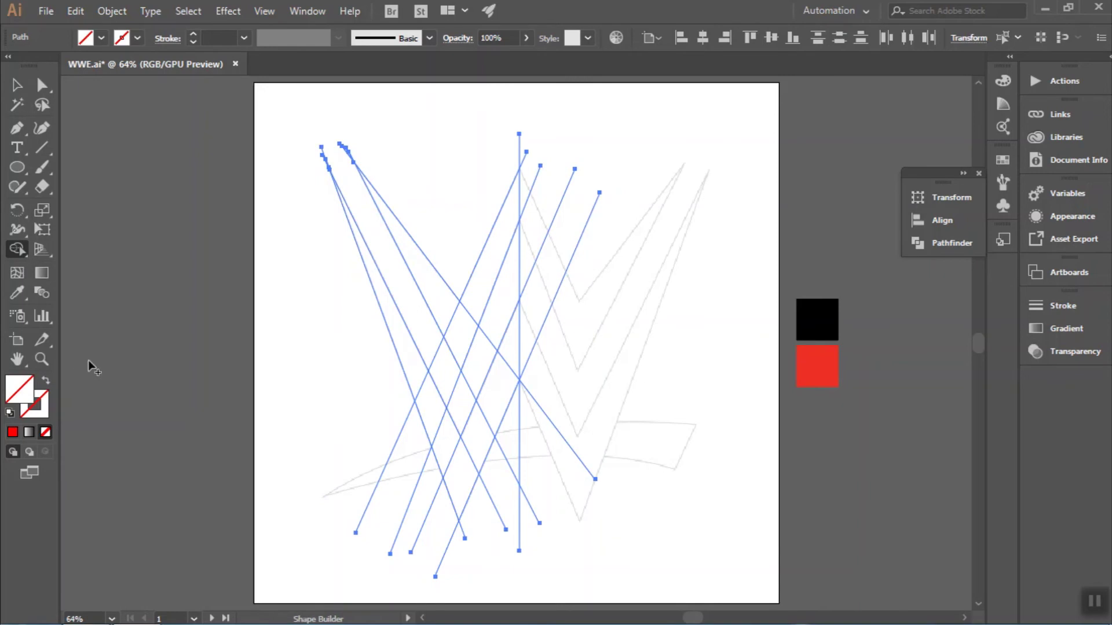
{"action": "double_click", "coordinate": [26, 388]}
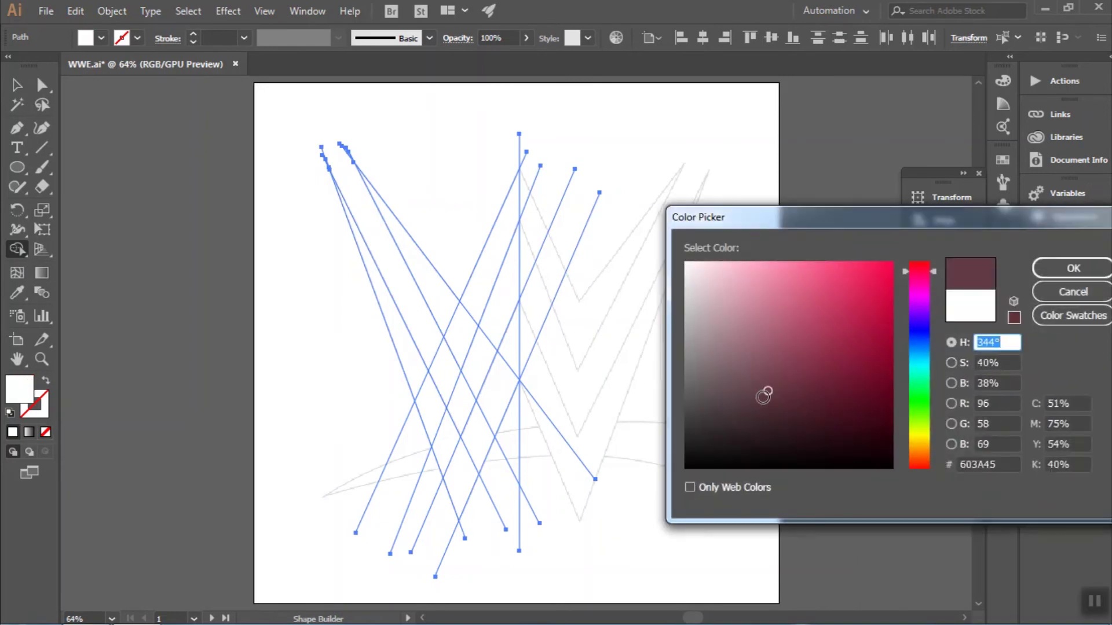
{"action": "left_click", "coordinate": [1072, 267]}
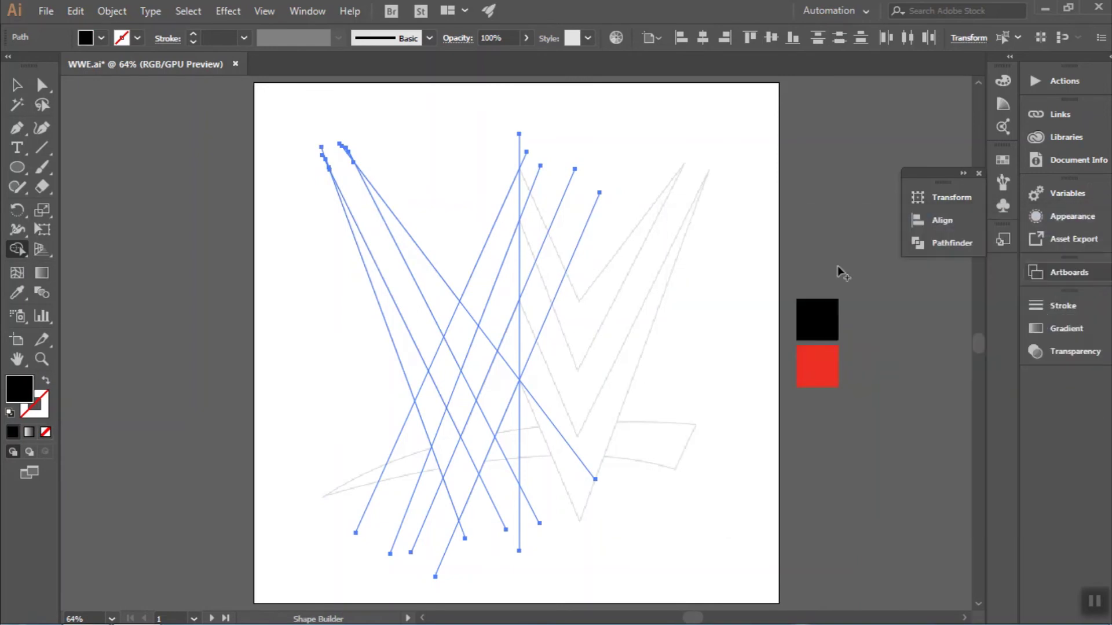
Merge the outer and inner V regions into two solid black chevrons
{"action": "left_click_drag", "start_coordinate": [382, 297], "coordinate": [465, 455]}
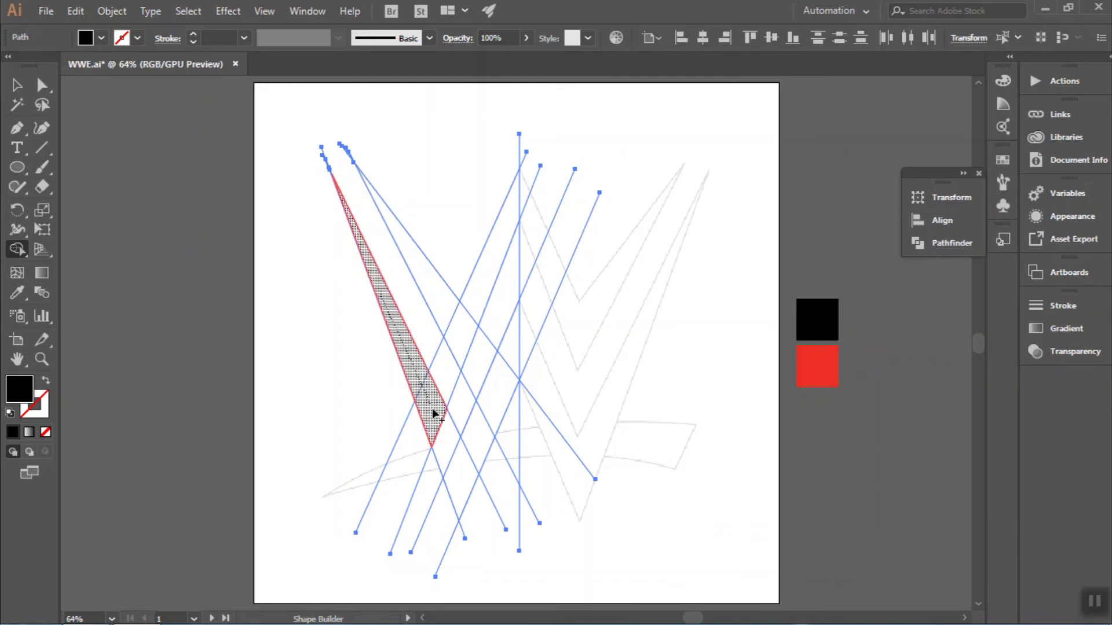
{"action": "left_click_drag", "start_coordinate": [465, 456], "coordinate": [509, 360]}
{"action": "left_click_drag", "start_coordinate": [432, 282], "coordinate": [476, 293]}
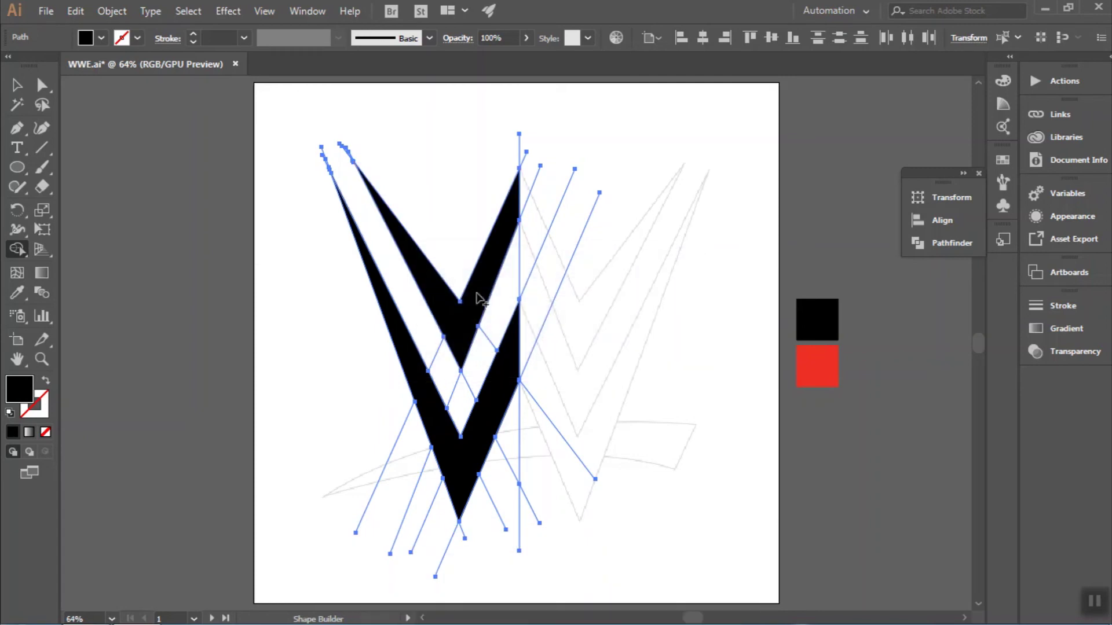
{"action": "key", "text": "v"}
{"action": "left_click", "coordinate": [336, 333]}
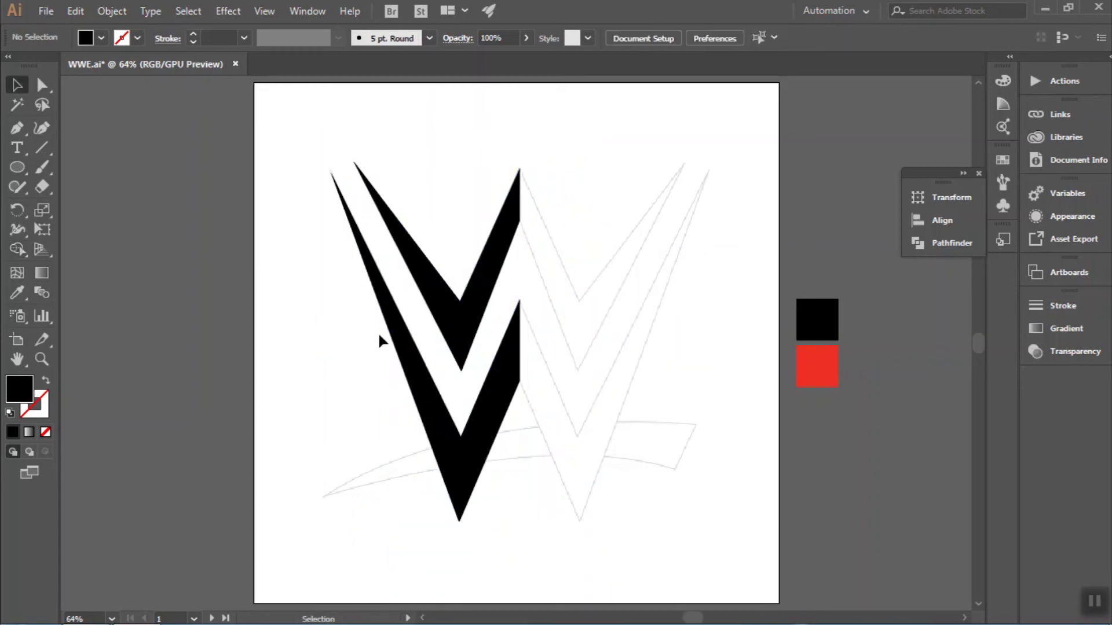
Cut the black double-V, delete leftover construction lines, and paste it back in front
{"action": "left_click", "coordinate": [400, 341]}
{"action": "key", "text": "a"}
{"action": "key", "text": "Delete"}
{"action": "left_click_drag", "start_coordinate": [256, 113], "coordinate": [738, 562]}
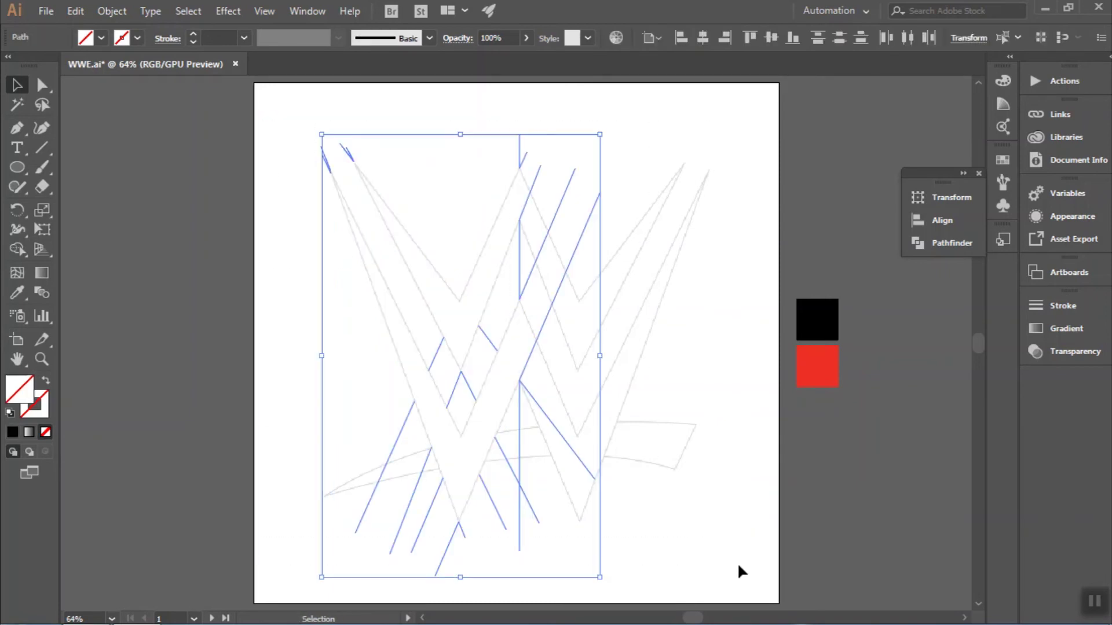
{"action": "key", "text": "Delete"}
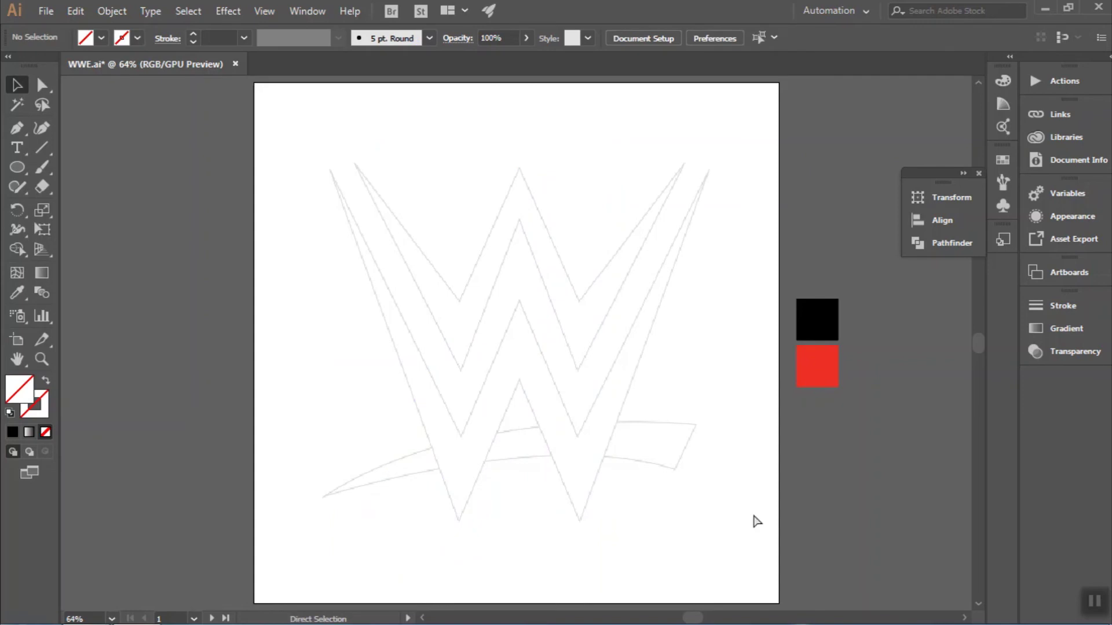
{"action": "key", "text": "ctrl+f"}
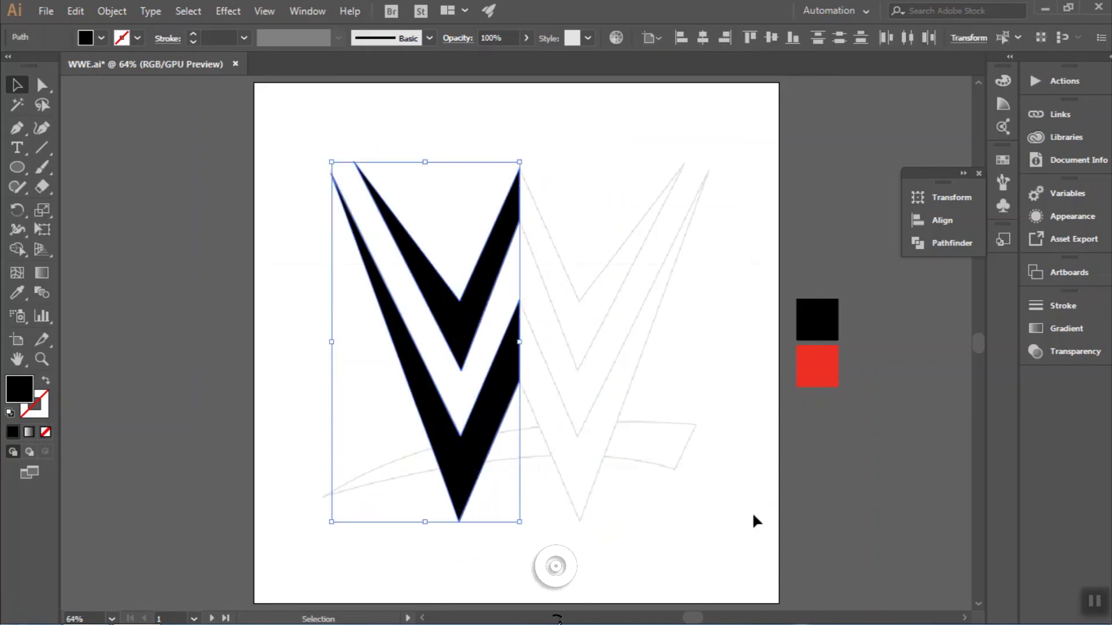
{"action": "key", "text": "a"}
{"action": "key", "text": "v"}
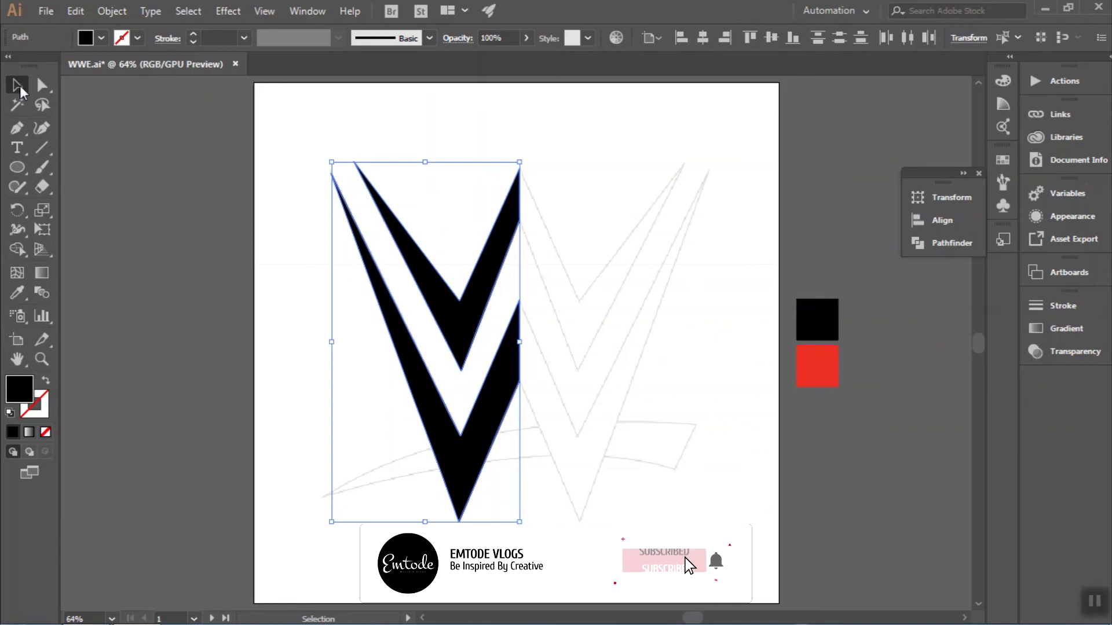
{"action": "left_click", "coordinate": [112, 11]}
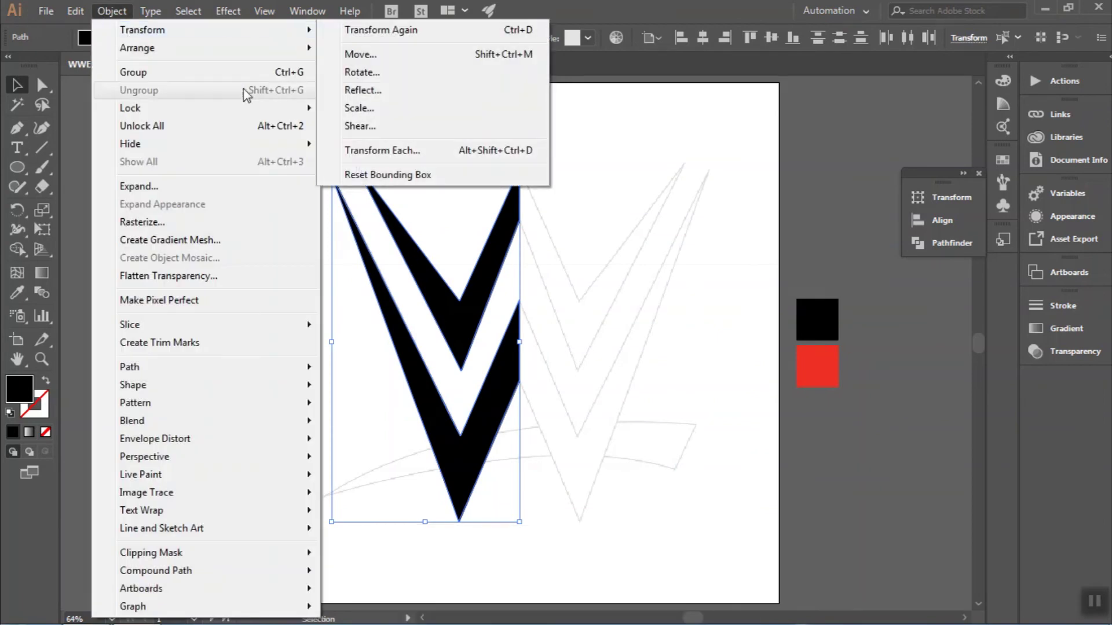
Make a vertically reflected copy of the double-V and slide it right as the W's right half
{"action": "left_click", "coordinate": [364, 93]}
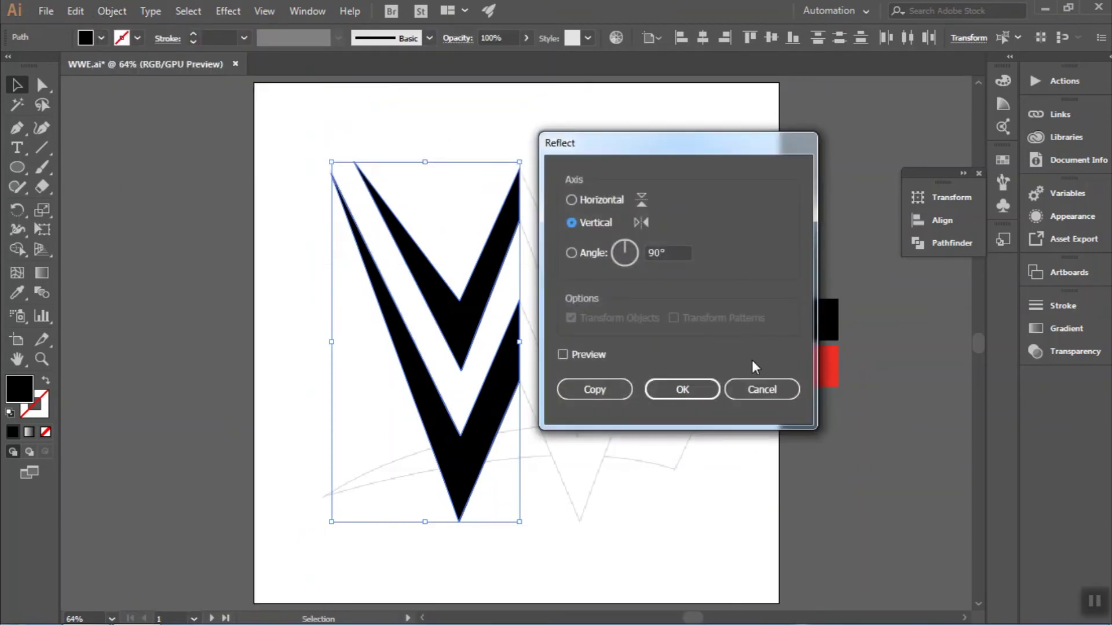
{"action": "left_click", "coordinate": [689, 392]}
{"action": "left_click", "coordinate": [689, 391]}
{"action": "mouse_move", "coordinate": [414, 446]}
{"action": "left_mouse_down"}
{"action": "mouse_move", "coordinate": [491, 472]}
{"action": "mouse_move", "coordinate": [567, 472]}
{"action": "left_mouse_up"}
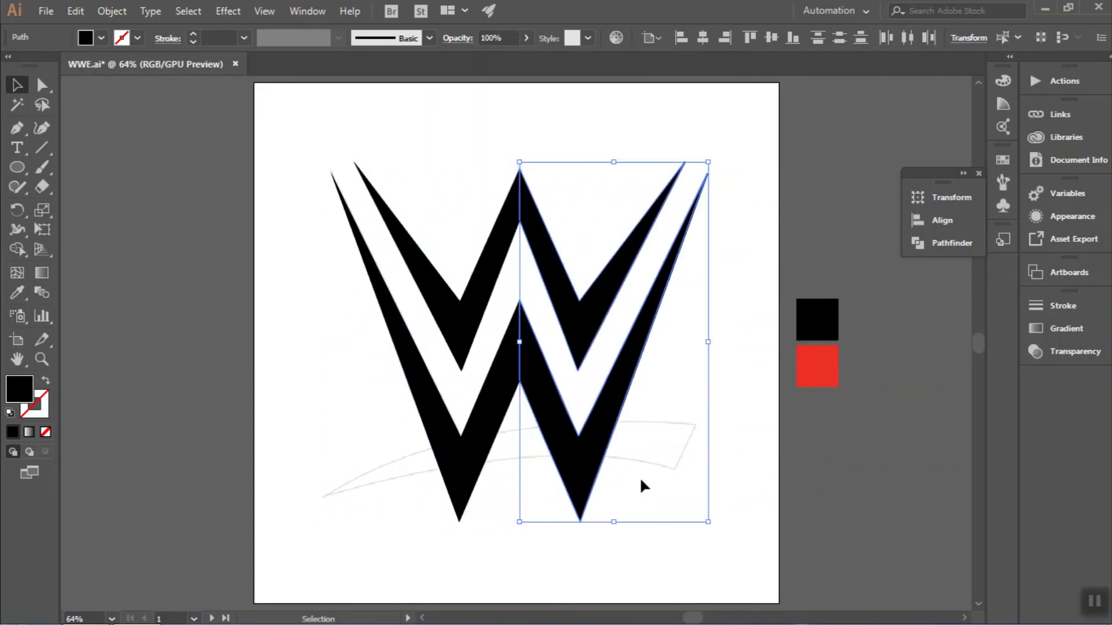
Unite both halves with Pathfinder into one black W and zoom into its lower part
{"action": "mouse_move", "coordinate": [269, 136]}
{"action": "left_mouse_down"}
{"action": "mouse_move", "coordinate": [578, 384]}
{"action": "mouse_move", "coordinate": [692, 526]}
{"action": "left_mouse_up"}
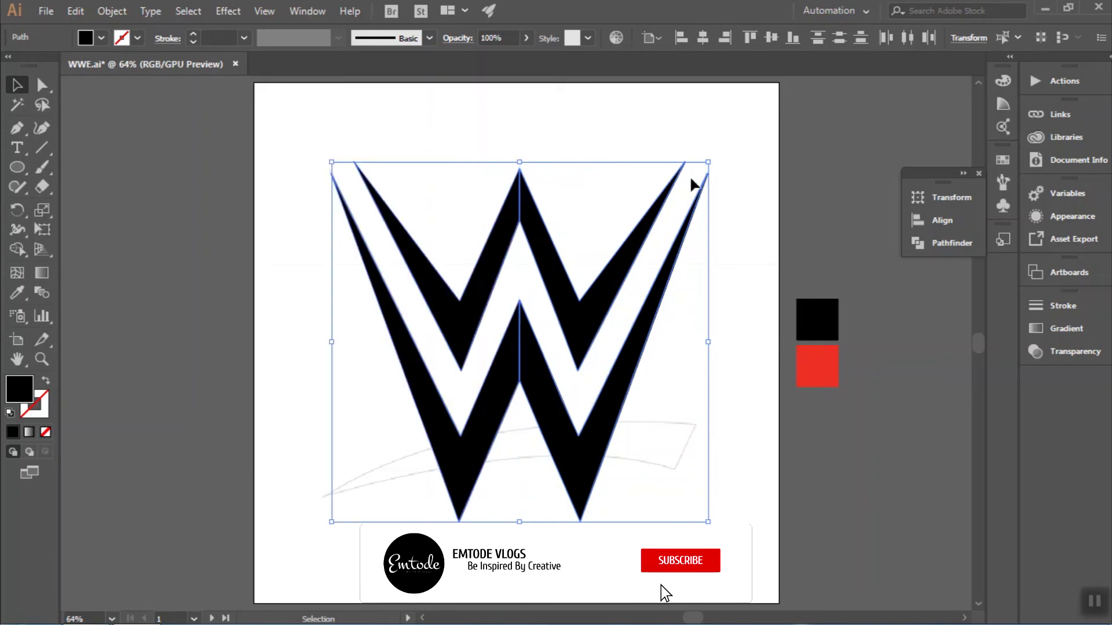
{"action": "left_click", "coordinate": [946, 250]}
{"action": "left_click", "coordinate": [725, 231]}
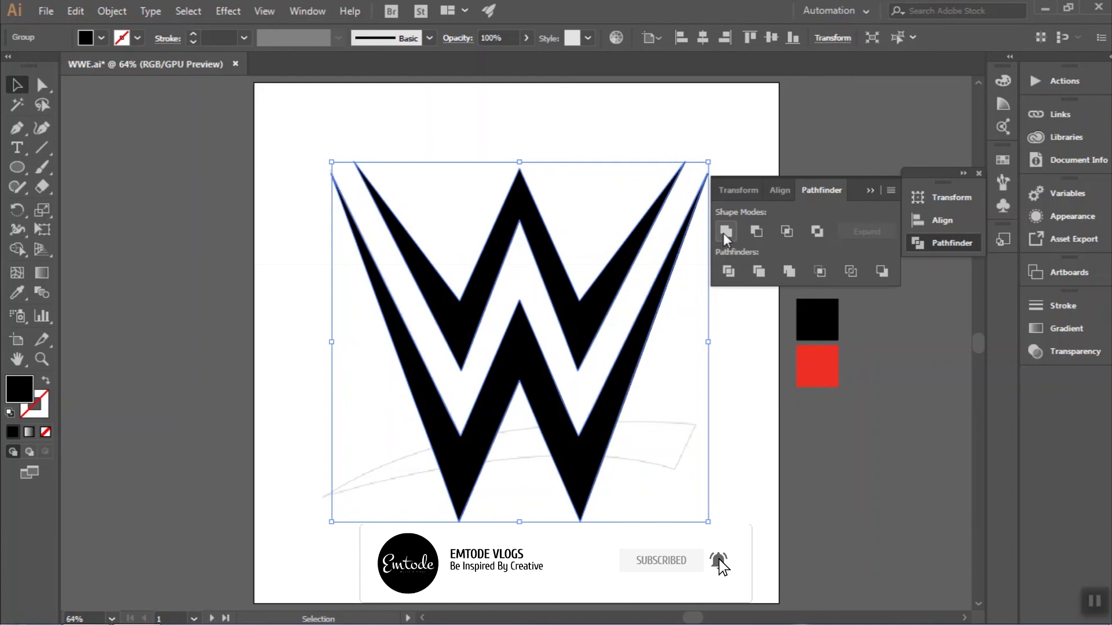
{"action": "left_click", "coordinate": [743, 130]}
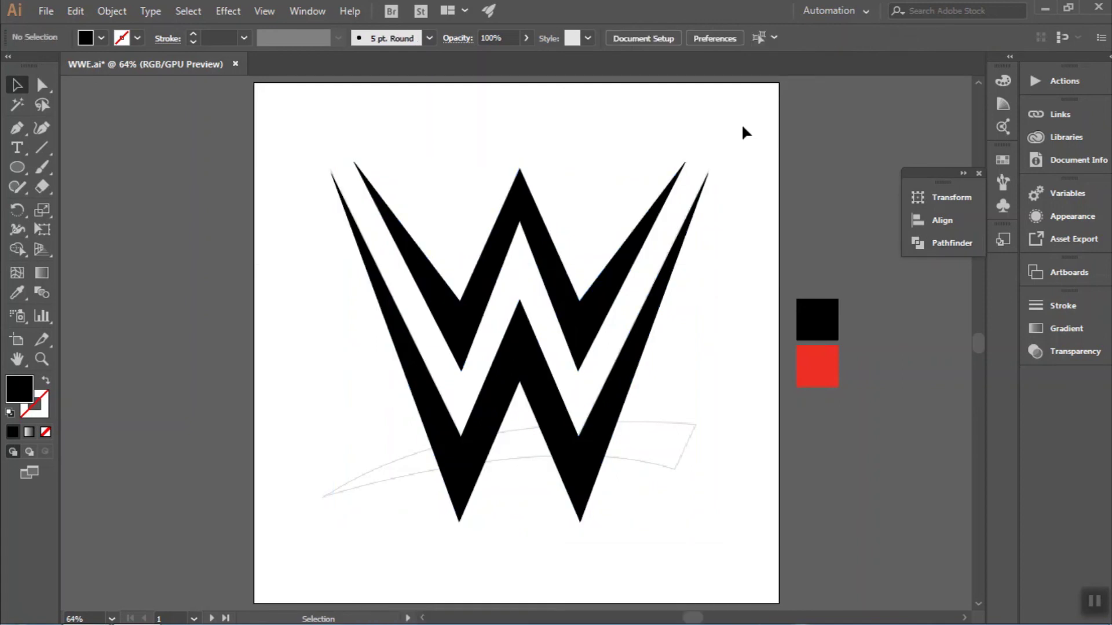
{"action": "key", "text": "z"}
{"action": "mouse_move", "coordinate": [688, 450]}
{"action": "left_mouse_down"}
{"action": "mouse_move", "coordinate": [738, 479]}
{"action": "mouse_move", "coordinate": [822, 448]}
{"action": "left_mouse_up"}
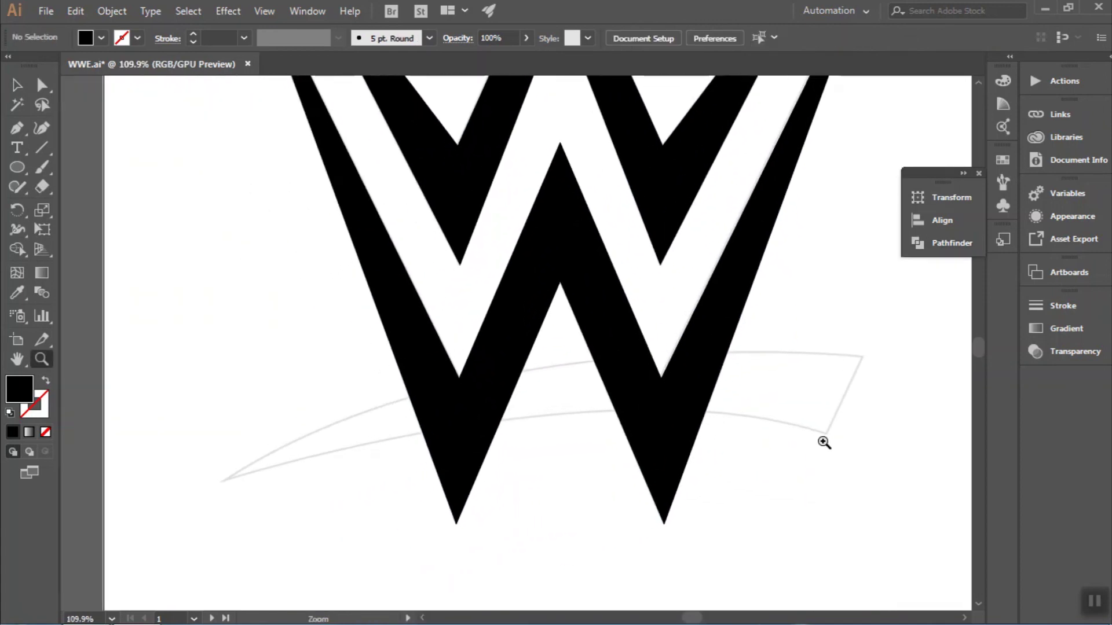
Pen an unfilled swoosh outline: curved left tip, curved lower edge, closed at the upper-right tip
{"action": "key", "text": "p"}
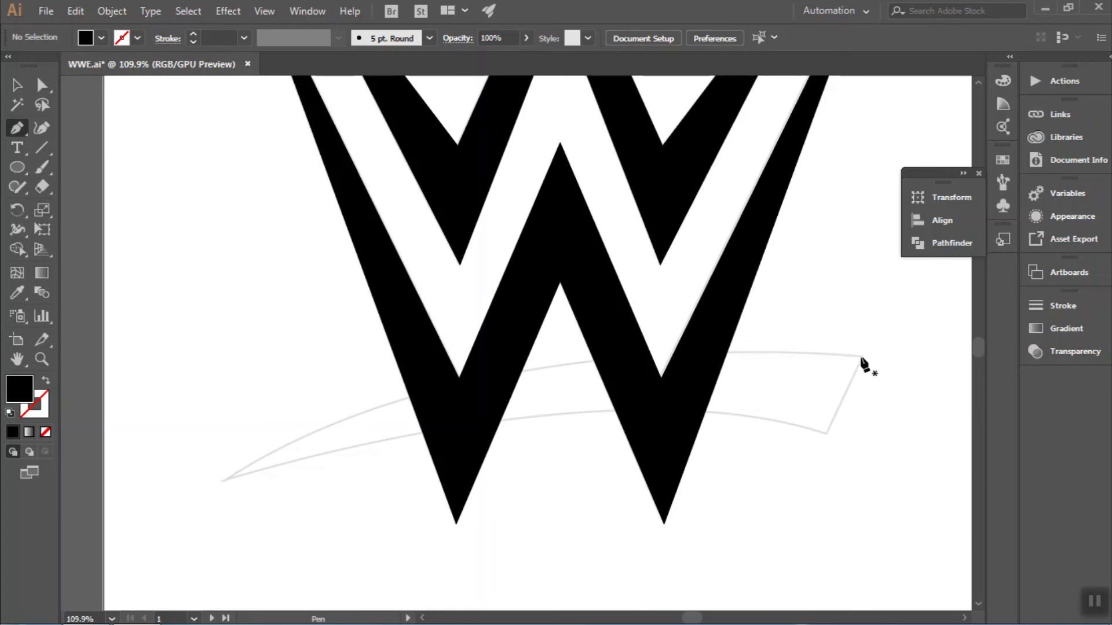
{"action": "left_click", "coordinate": [861, 357]}
{"action": "mouse_move", "coordinate": [225, 480]}
{"action": "left_mouse_down"}
{"action": "mouse_move", "coordinate": [296, 446]}
{"action": "mouse_move", "coordinate": [465, 318]}
{"action": "left_mouse_up"}
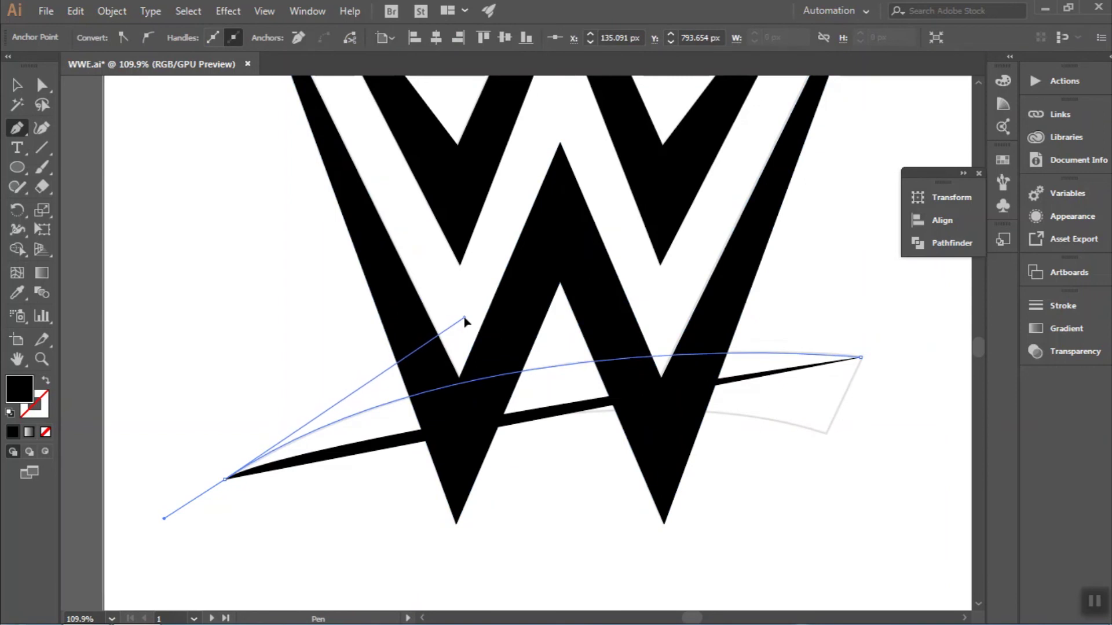
{"action": "left_click", "coordinate": [45, 432]}
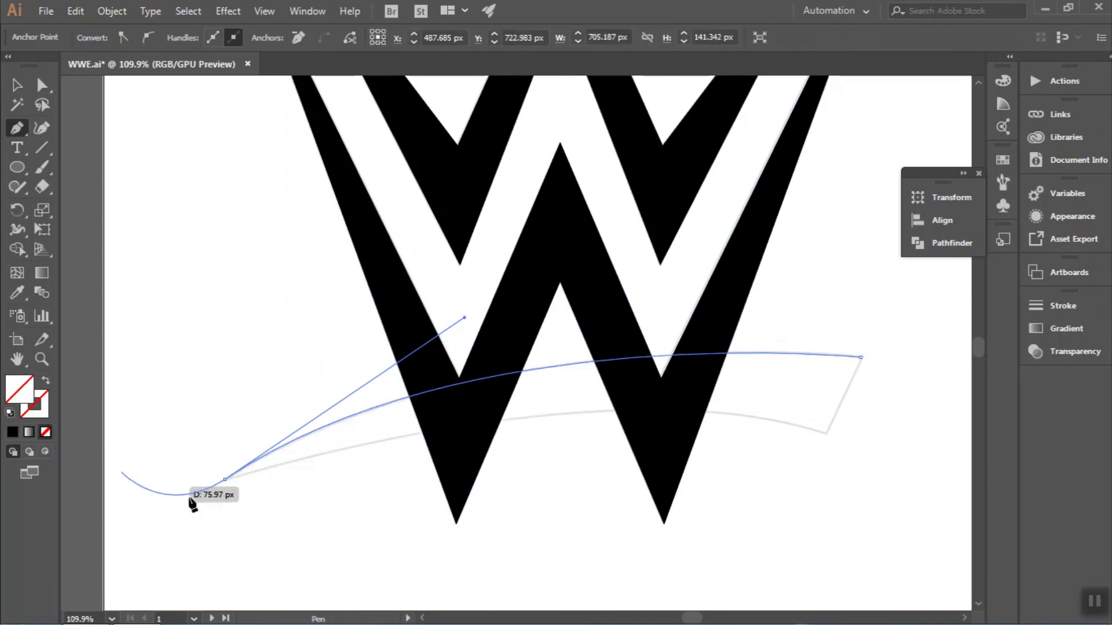
{"action": "left_click", "coordinate": [224, 480]}
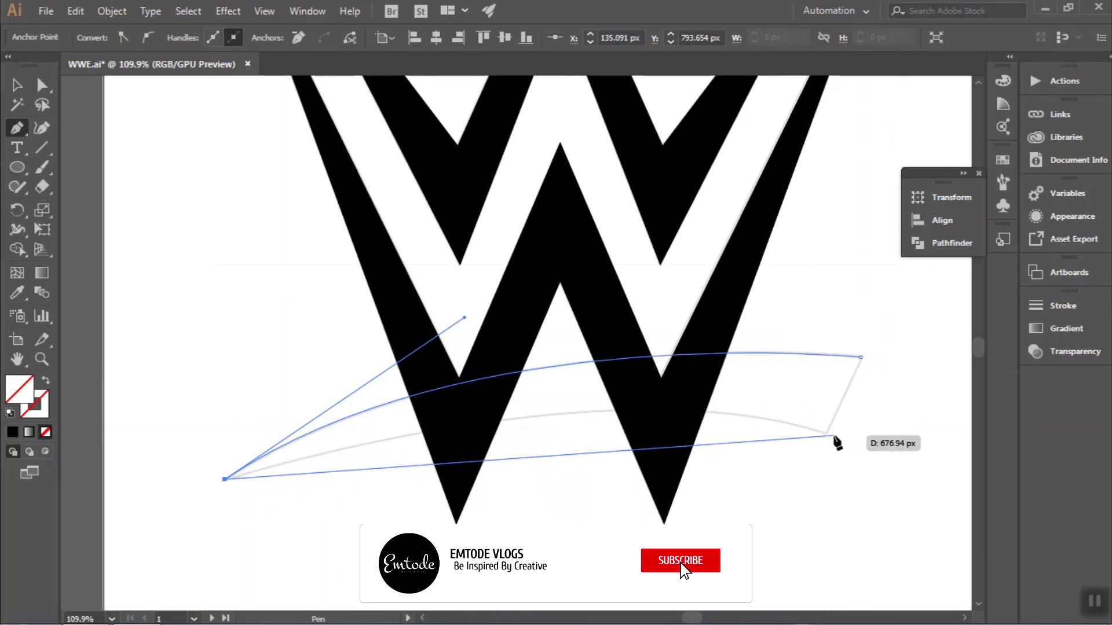
{"action": "left_click_drag", "start_coordinate": [823, 433], "coordinate": [936, 506]}
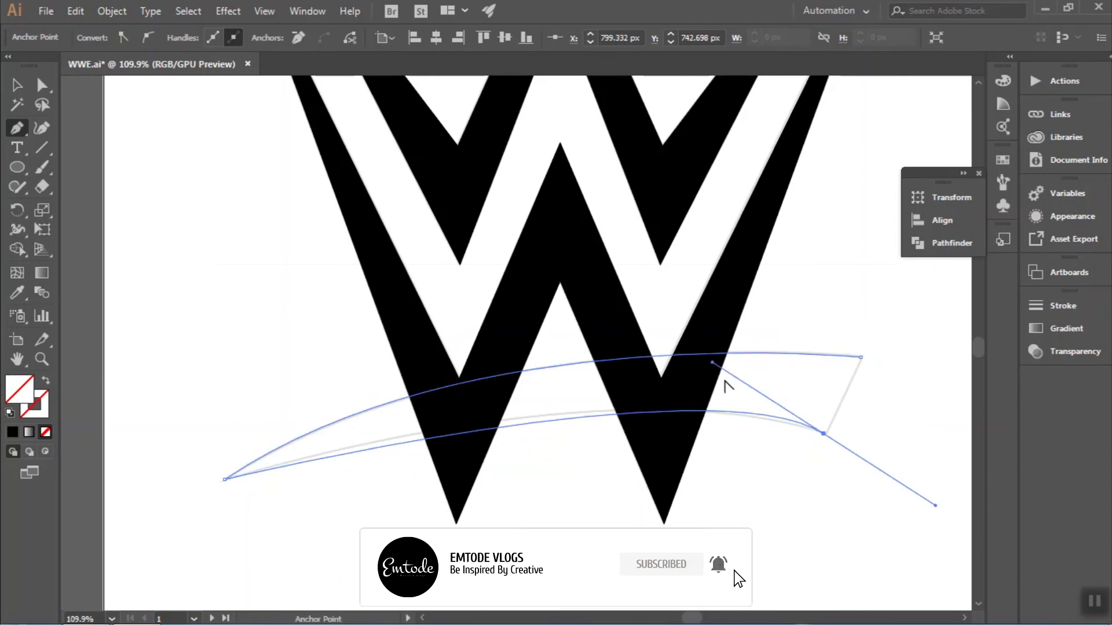
{"action": "left_click_drag", "start_coordinate": [712, 363], "coordinate": [624, 362]}
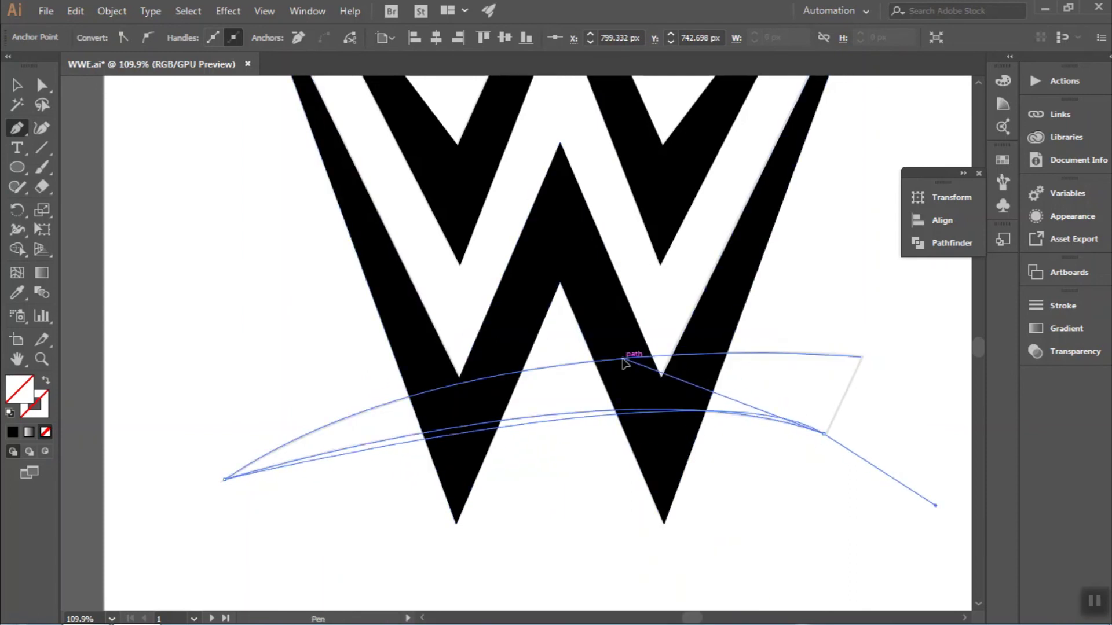
{"action": "left_click", "coordinate": [823, 433]}
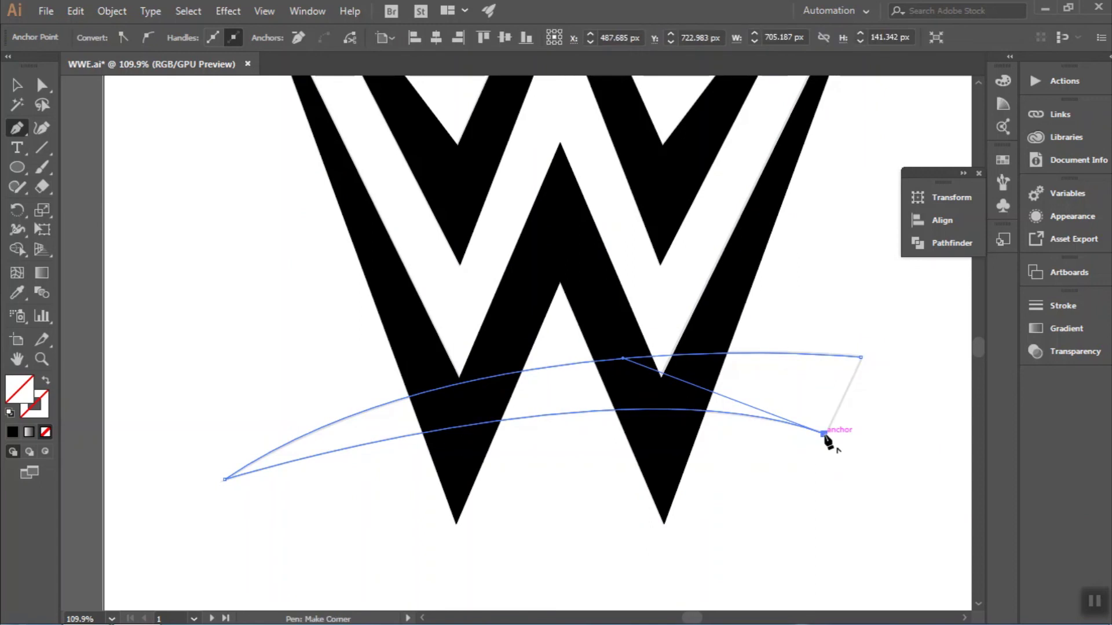
{"action": "left_click", "coordinate": [861, 357]}
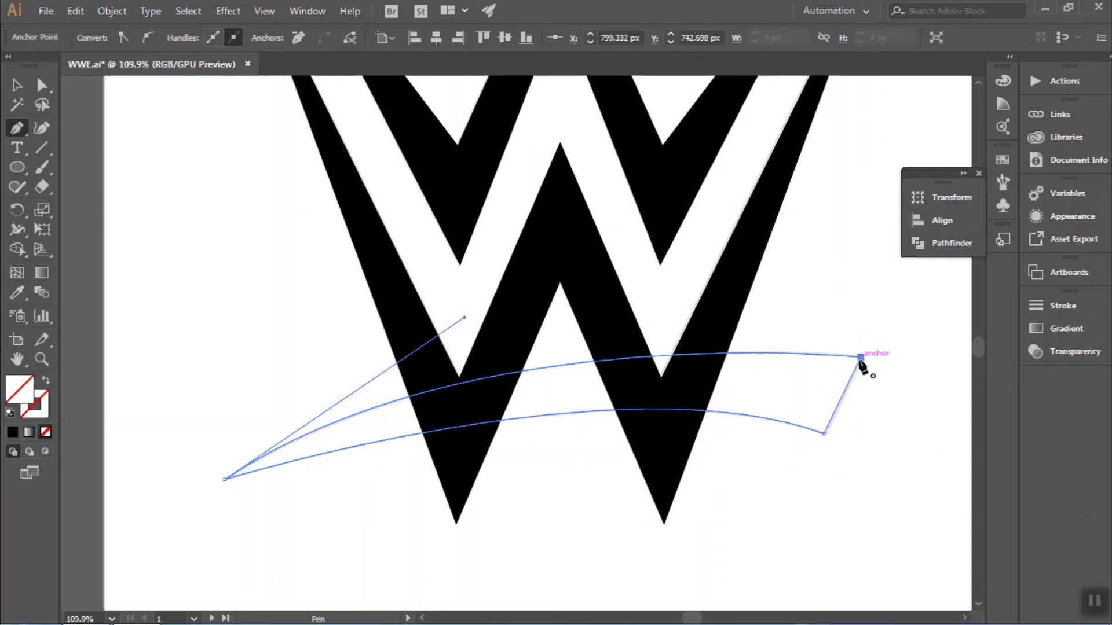
{"action": "left_click", "coordinate": [862, 420], "text": "ctrl+alt"}
{"action": "left_click", "coordinate": [699, 458], "text": "alt"}
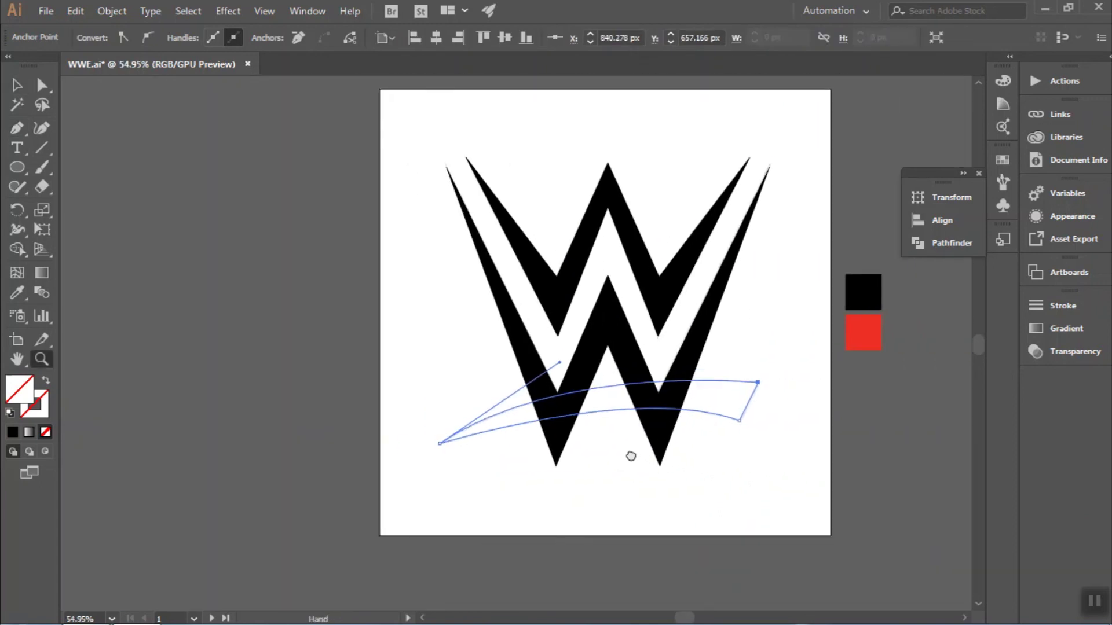
Eyedropper the red sample onto the swoosh, deselect it, and zoom to where it meets the W
{"action": "left_click", "coordinate": [795, 335]}
{"action": "key", "text": "ctrl"}
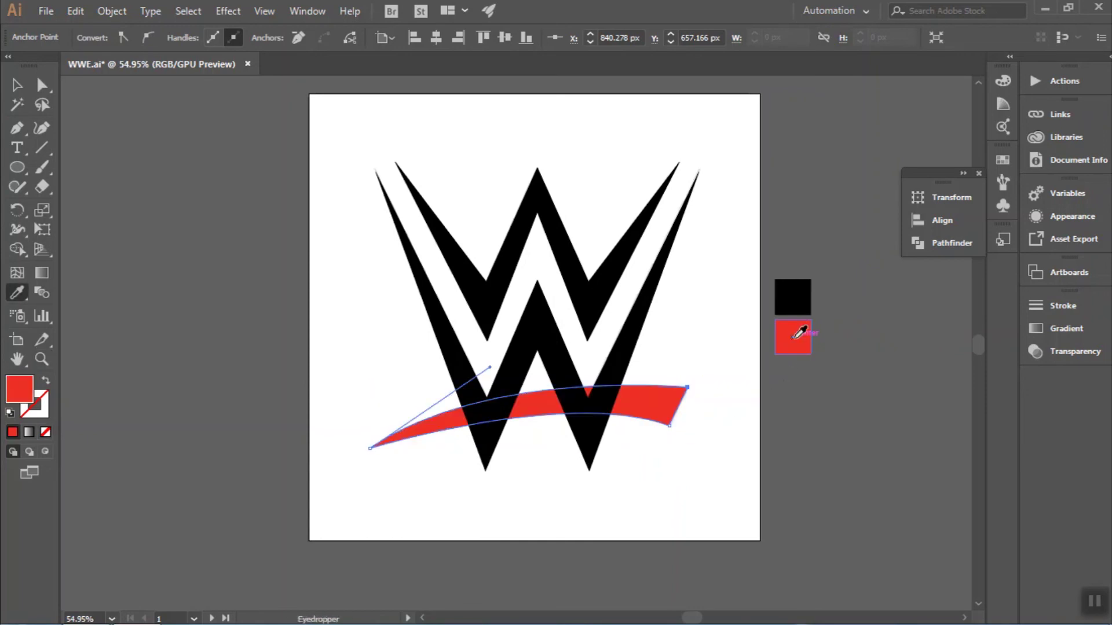
{"action": "key", "text": "v"}
{"action": "left_click", "coordinate": [823, 497]}
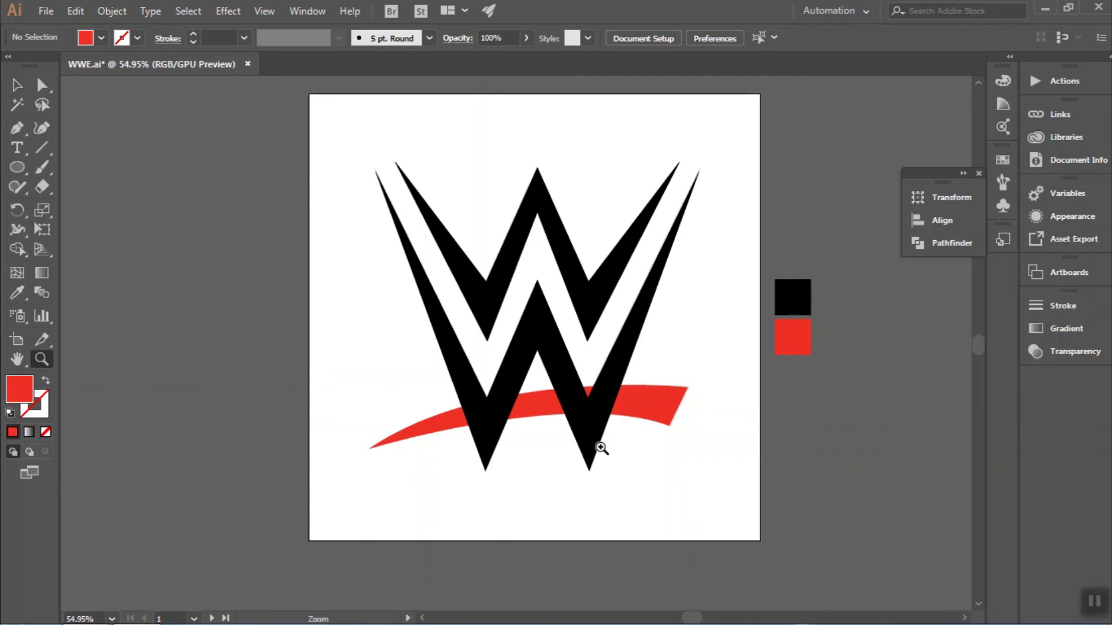
{"action": "left_click_drag", "start_coordinate": [587, 415], "coordinate": [599, 469]}
Draw a small triangle on the swoosh's top edge, pointing down into the W's middle notch
{"action": "key", "text": "p"}
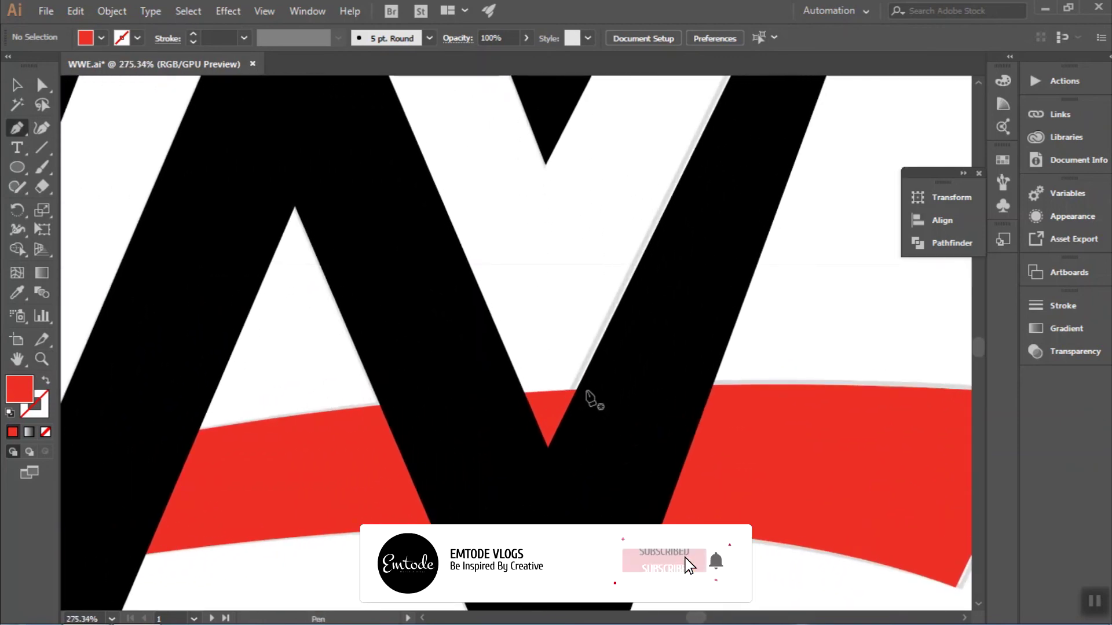
{"action": "left_click", "coordinate": [589, 384]}
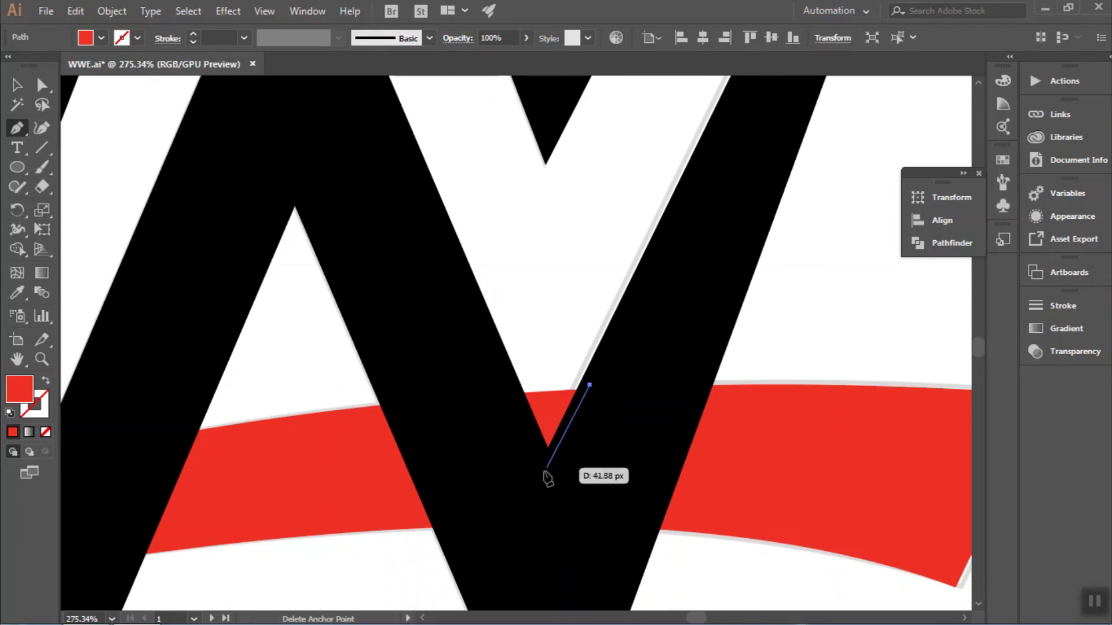
{"action": "left_click", "coordinate": [548, 465]}
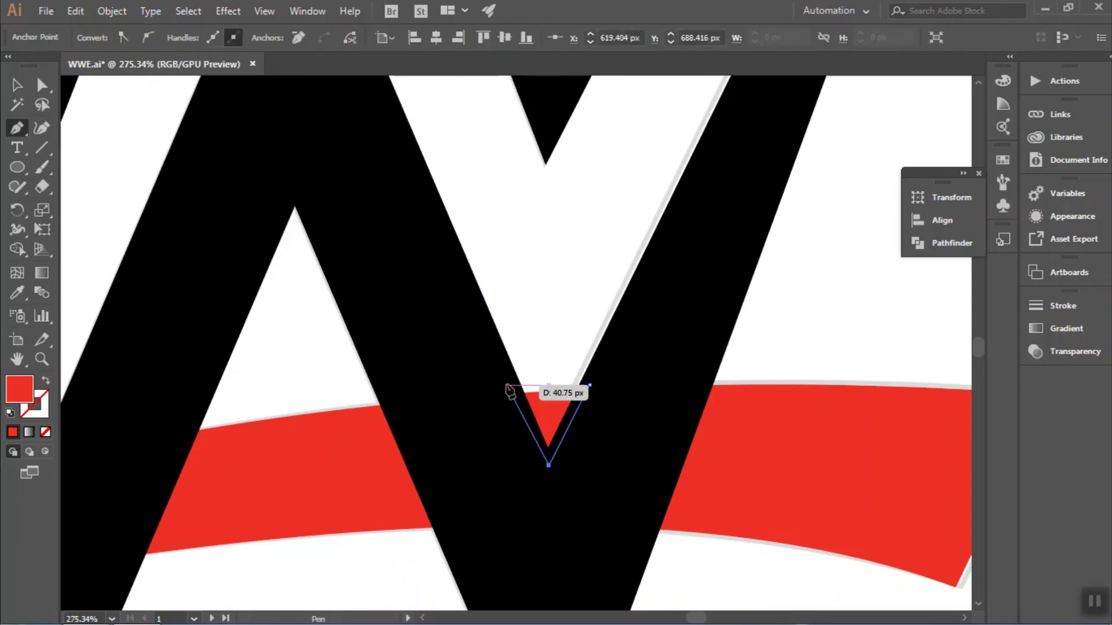
{"action": "left_click", "coordinate": [507, 386]}
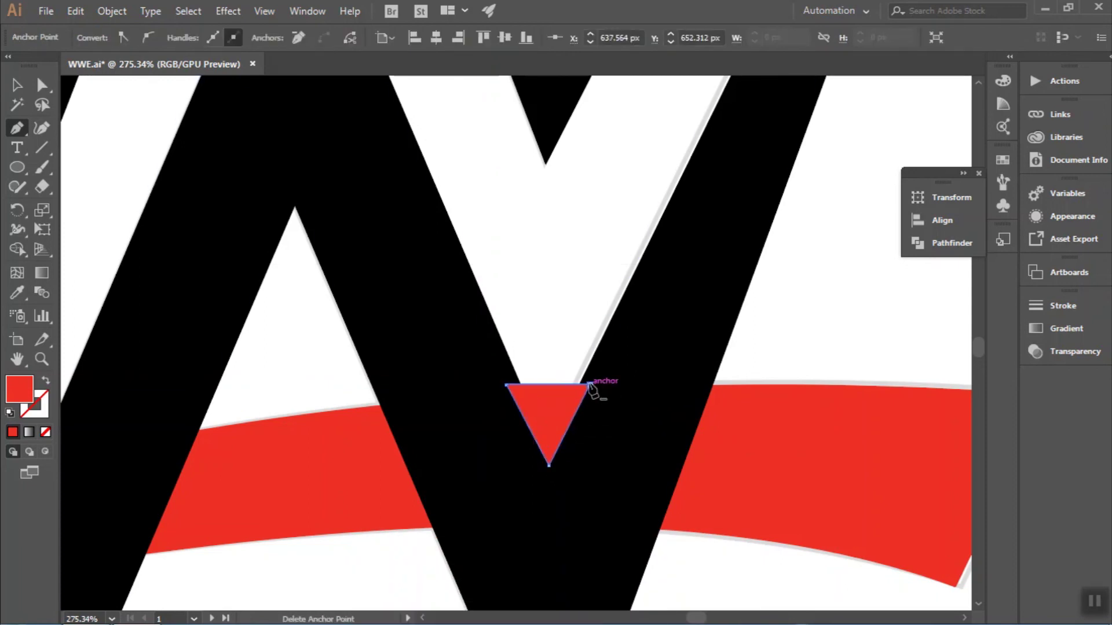
{"action": "left_click", "coordinate": [589, 385]}
Subtract the triangle from the red swoosh with Minus Front and send the swoosh to the back
{"action": "key", "text": "v"}
{"action": "left_click", "coordinate": [753, 440], "text": "shift"}
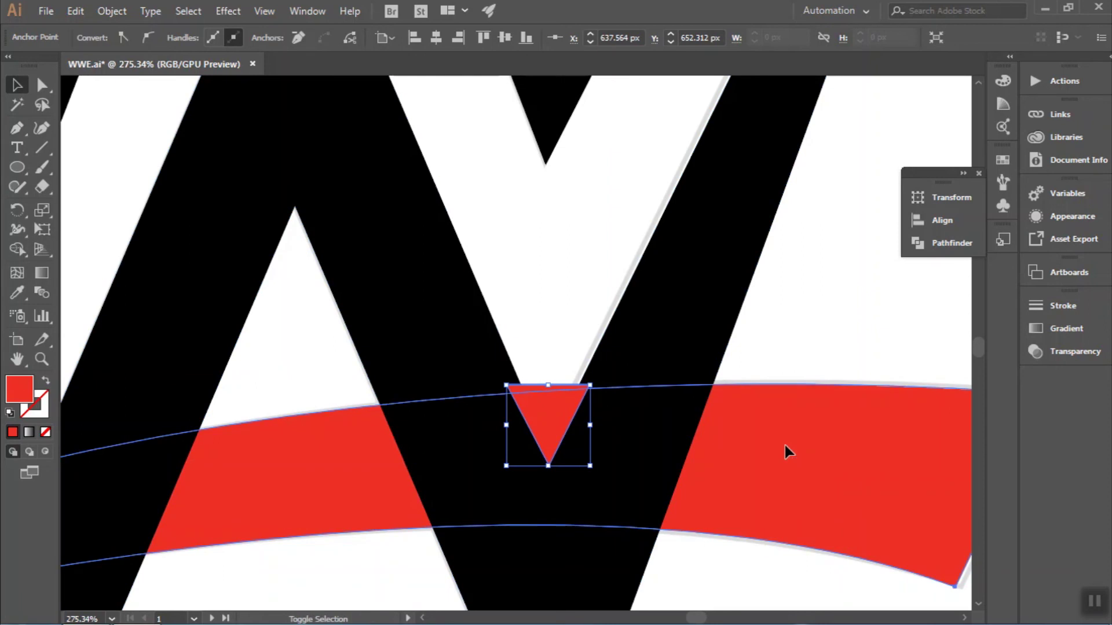
{"action": "left_click", "coordinate": [965, 243]}
{"action": "left_click", "coordinate": [756, 231]}
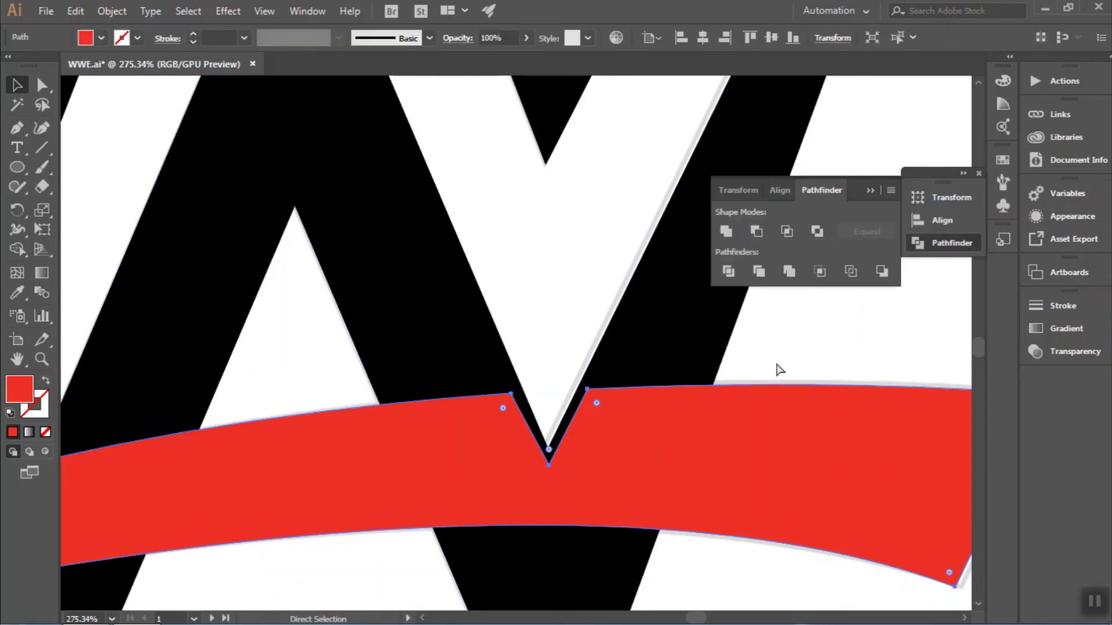
{"action": "key", "text": "ctrl+shift+bracketleft"}
{"action": "left_click", "coordinate": [779, 369]}
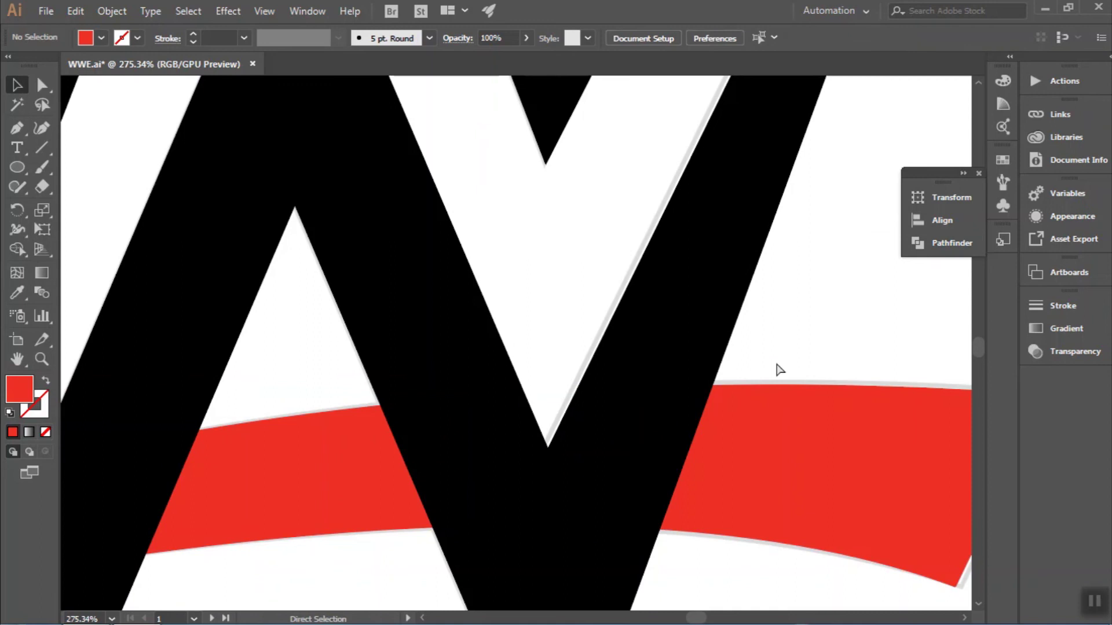
{"action": "key", "text": "ctrl+0"}
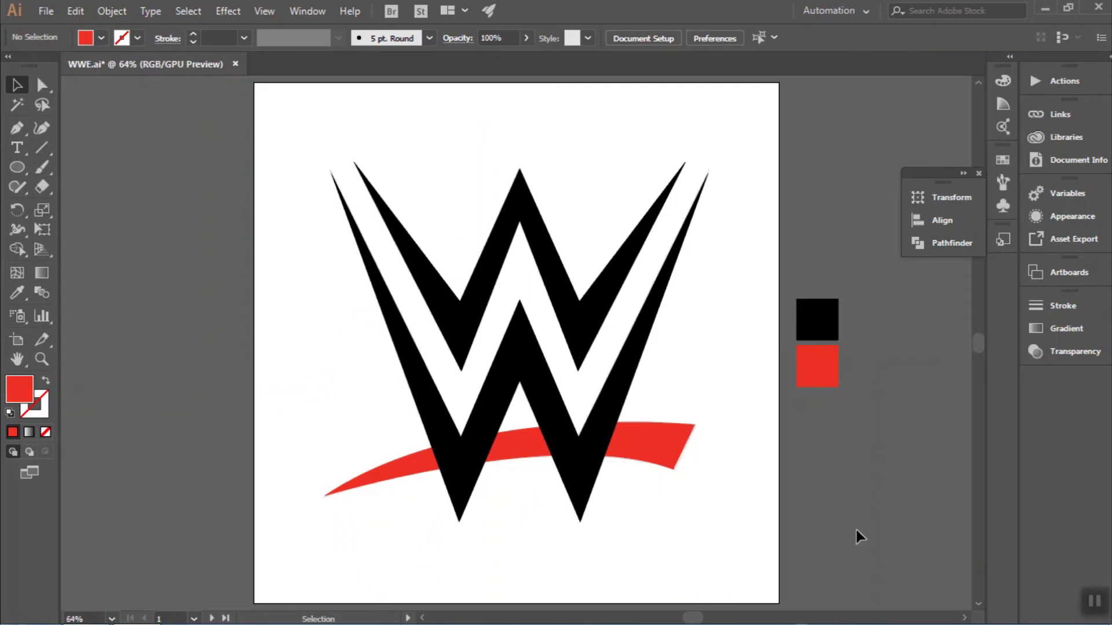